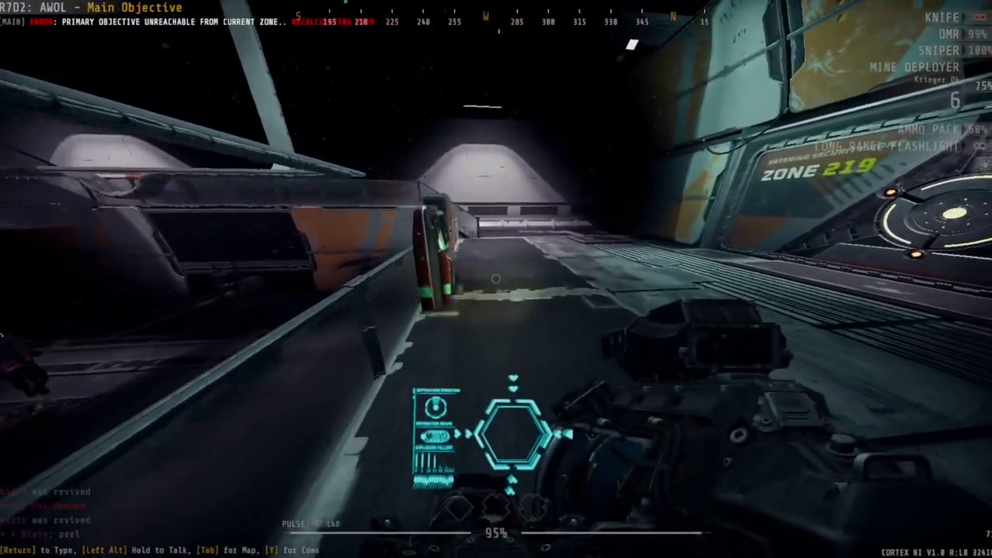
{"action": "type", "text": "eREQ"}
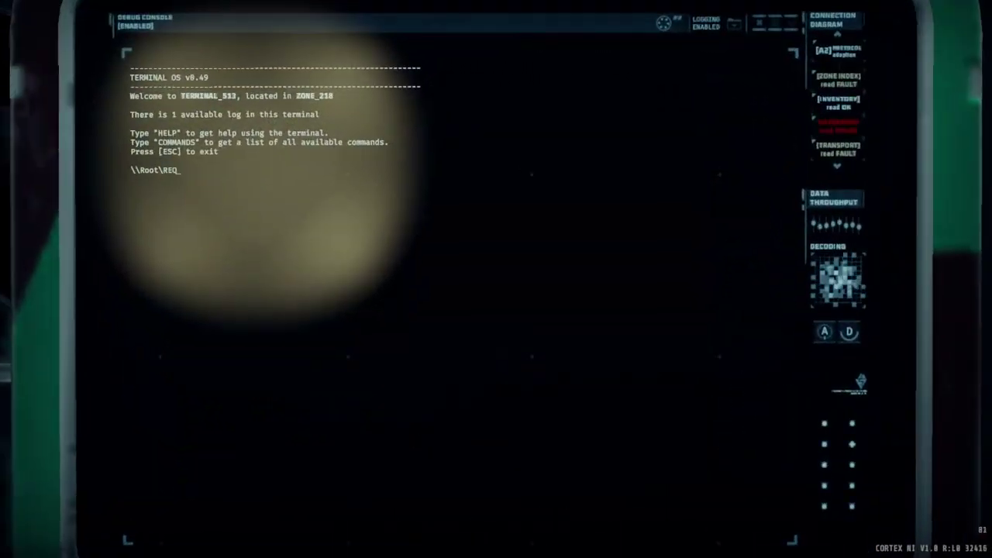
Leave the Zone 218 terminal and start hacking the lock on LOCKER_520.
{"action": "key", "text": "Escape"}
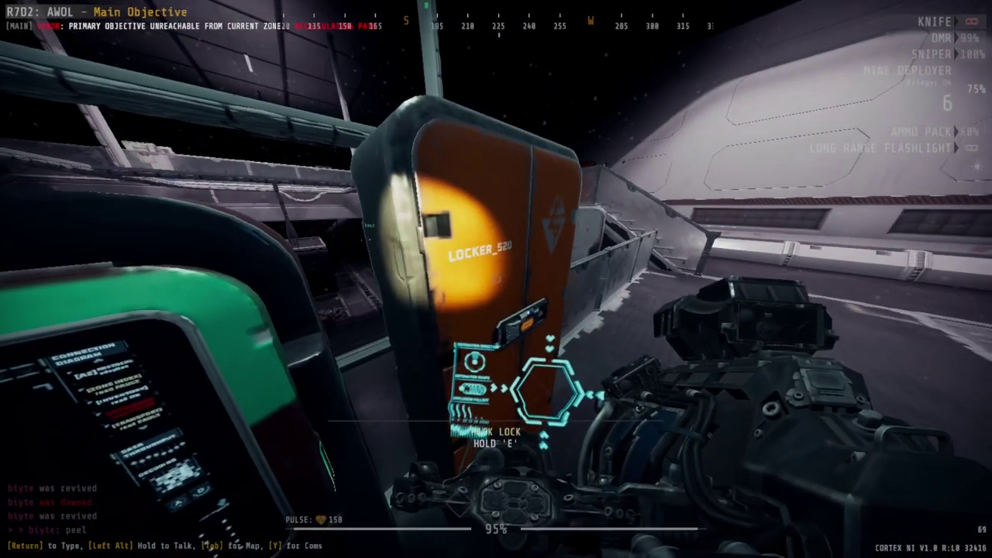
{"action": "key", "text": "Tab"}
{"action": "key", "text": "Tab"}
{"action": "key", "text": "e"}
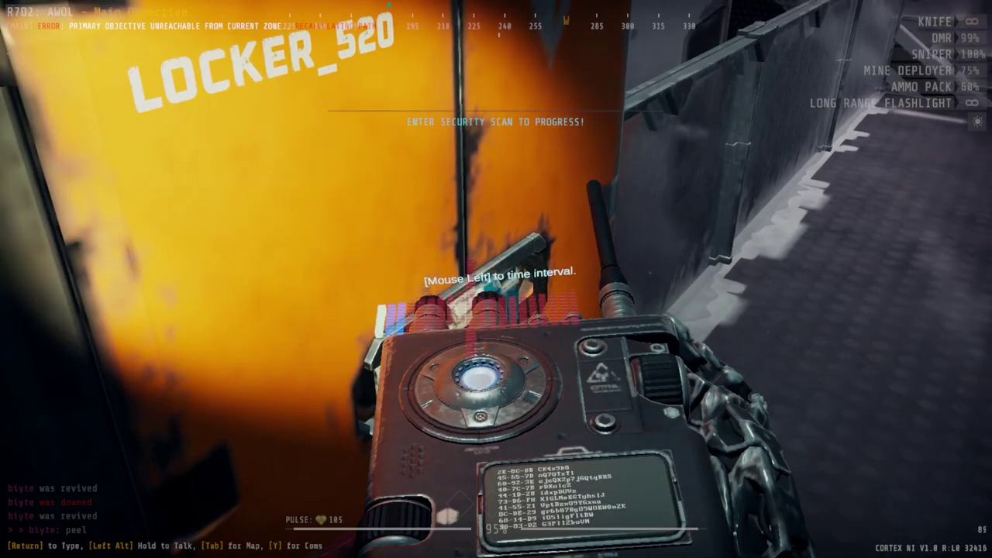
Finish the LOCKER_520 hack and shoot the approaching enemy with the DMR.
{"action": "left_click", "coordinate": [496, 279]}
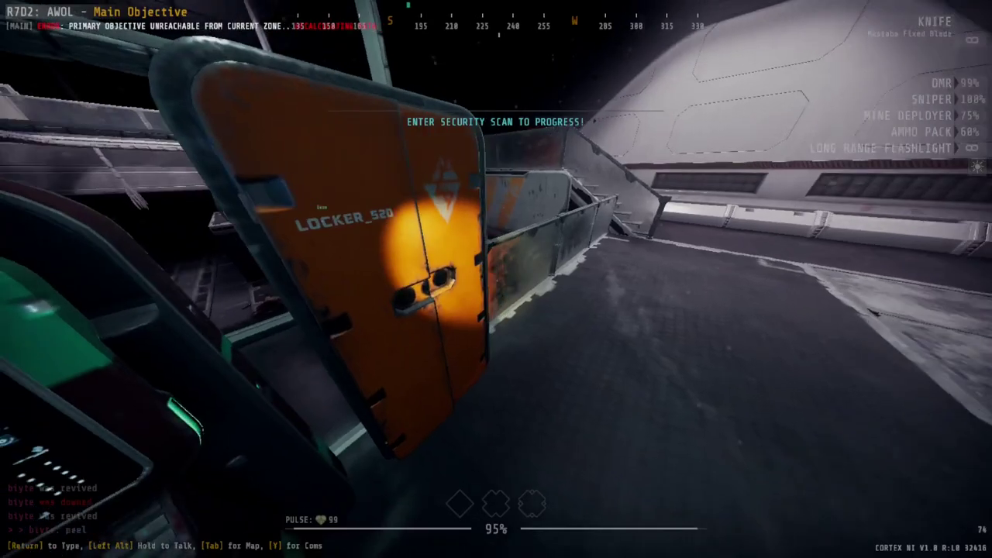
{"action": "key", "text": "1"}
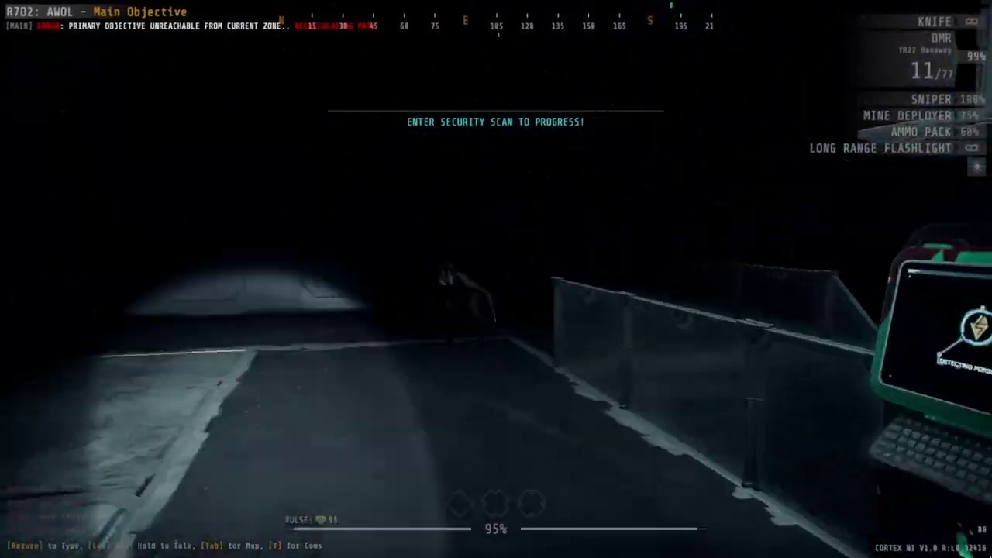
{"action": "right_click", "coordinate": [496, 279]}
{"action": "left_click", "coordinate": [496, 279]}
Advance along the corridor and fire the sniper rifle at an attacking enemy.
{"action": "key", "text": "w"}
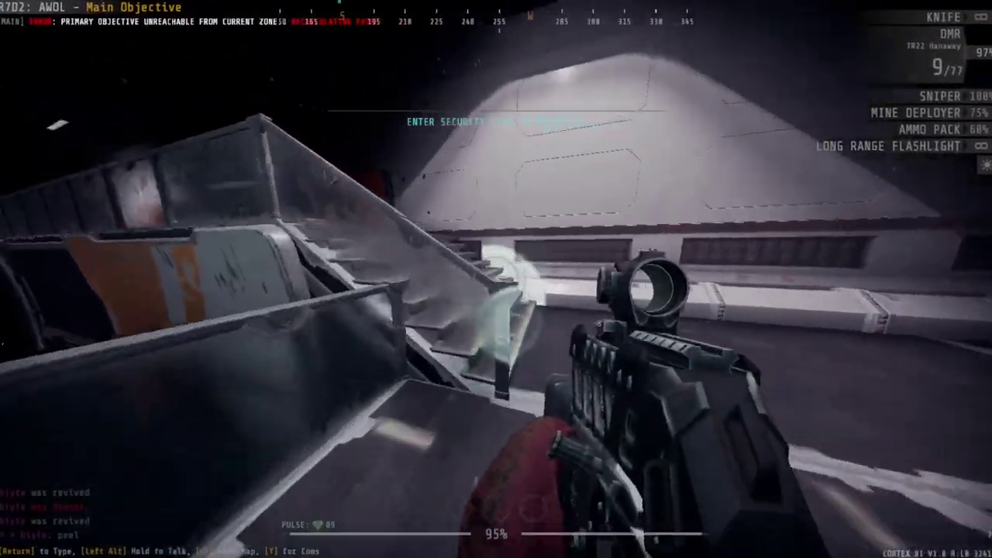
{"action": "key", "text": "2"}
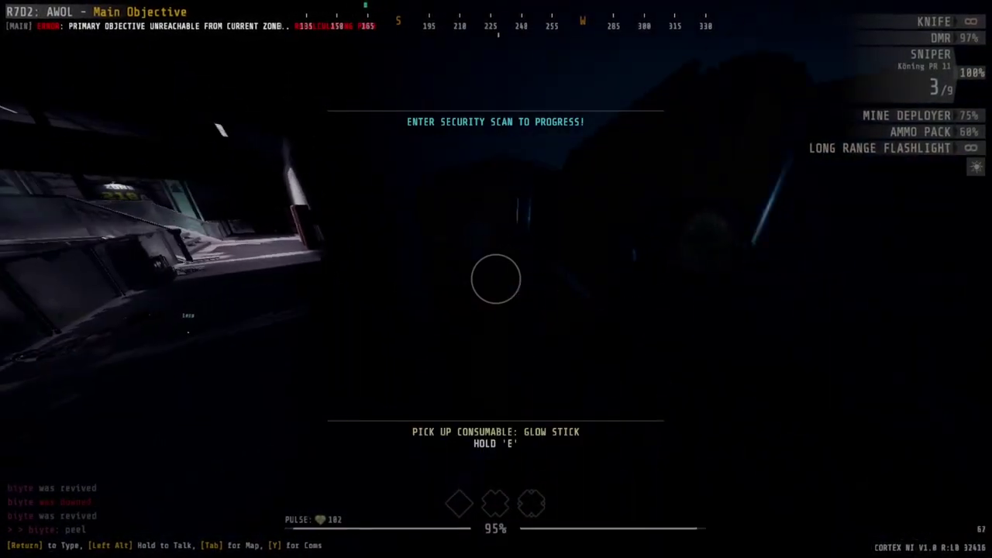
{"action": "key", "text": "3"}
{"action": "key", "text": "w"}
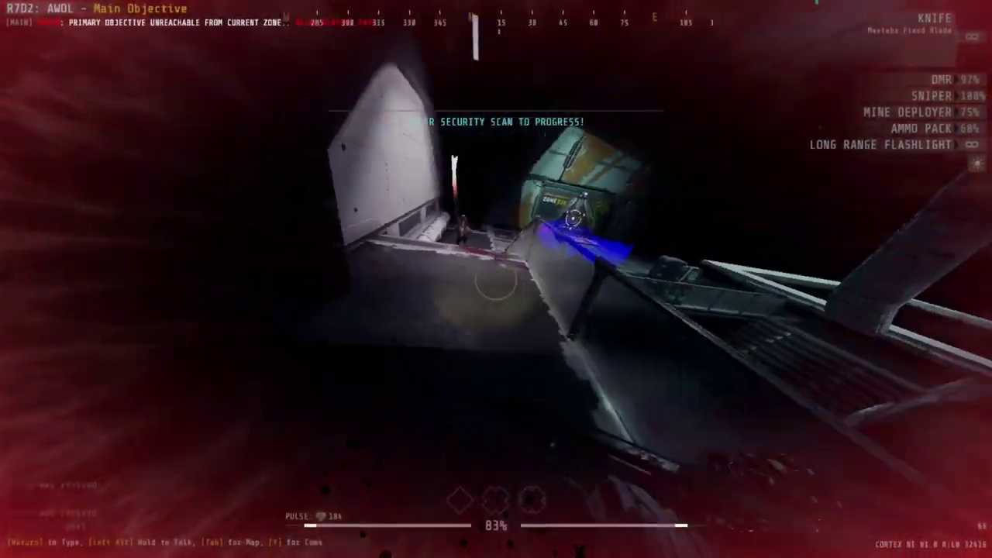
{"action": "left_click", "coordinate": [496, 279]}
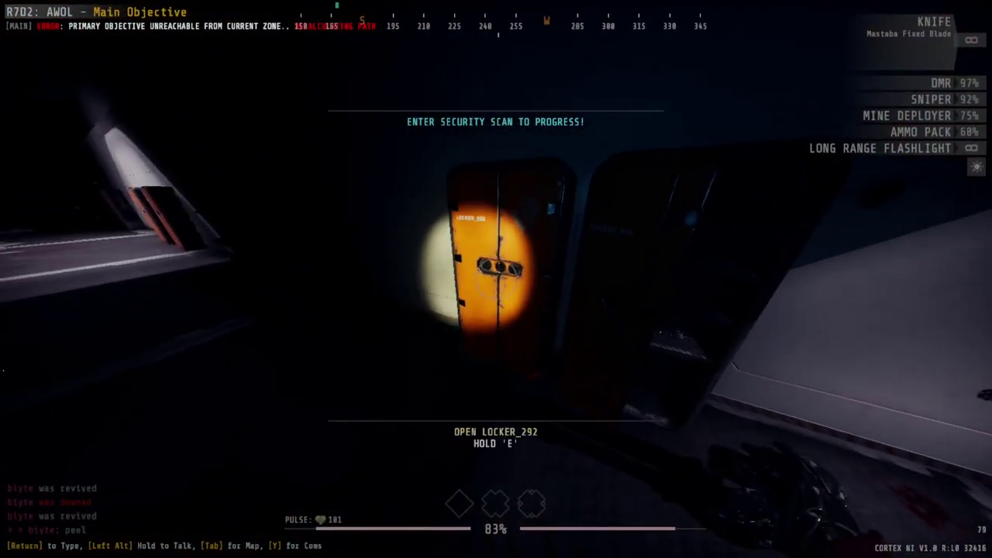
Take the Lock Melter from the open locker and melt LOCKER_546's lock.
{"action": "key", "text": "w"}
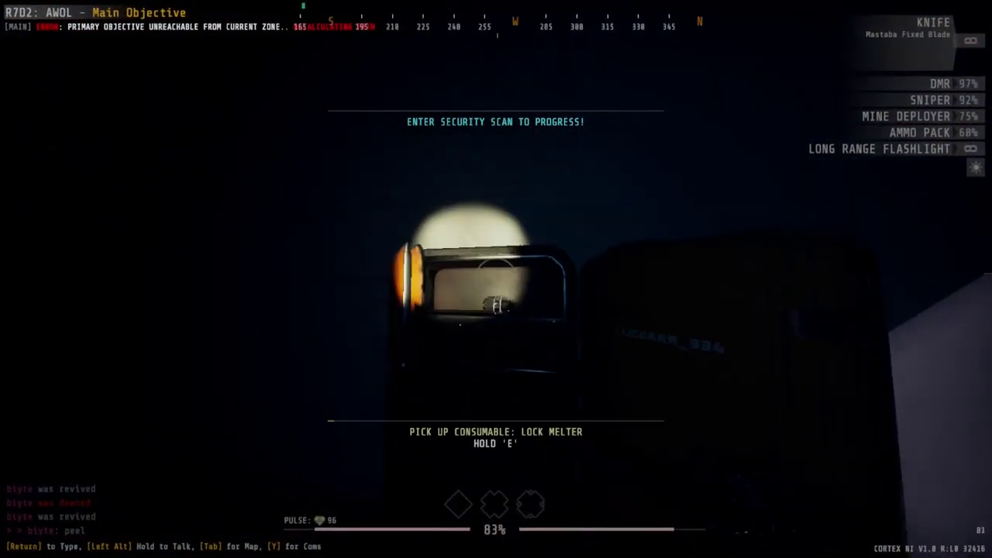
{"action": "key", "text": "e"}
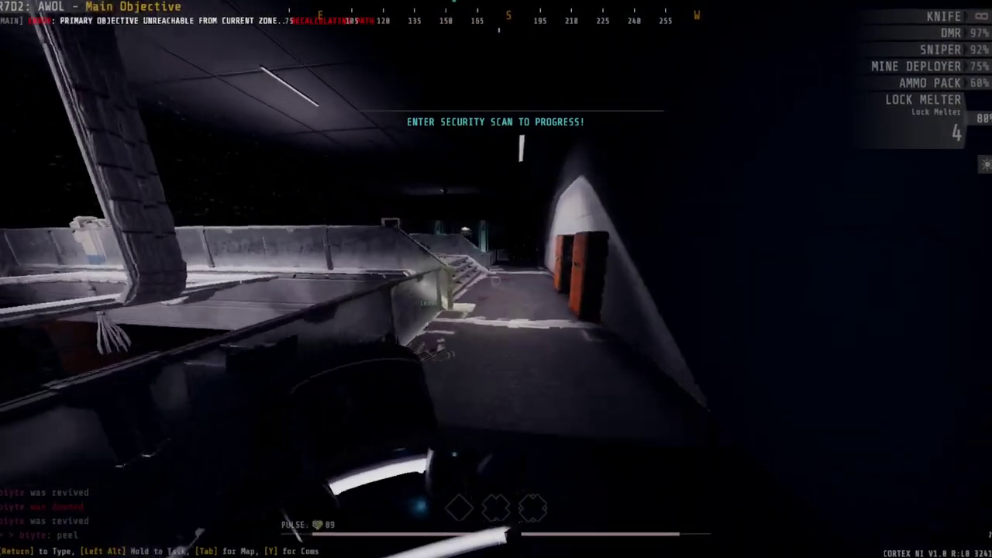
{"action": "key", "text": "w"}
{"action": "key", "text": "e"}
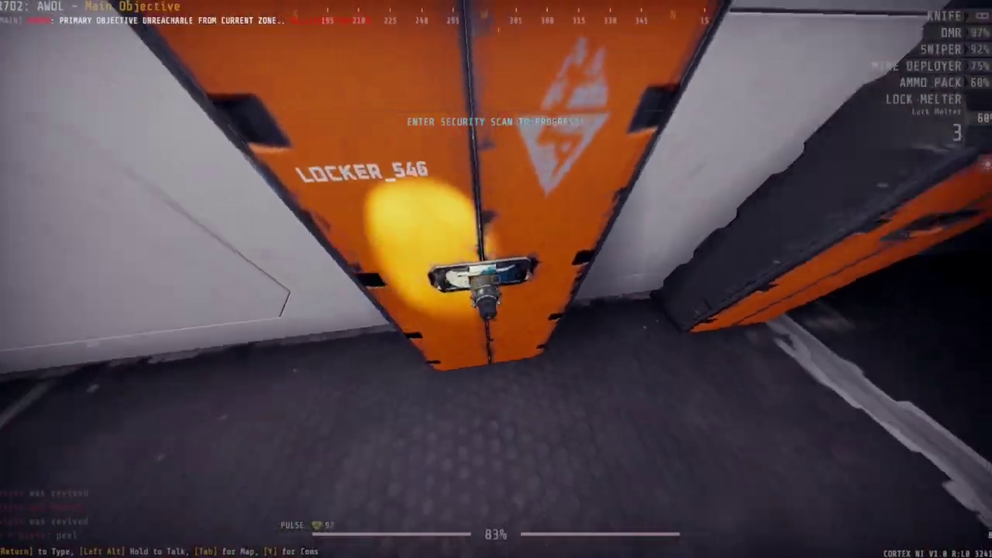
{"action": "key", "text": "e"}
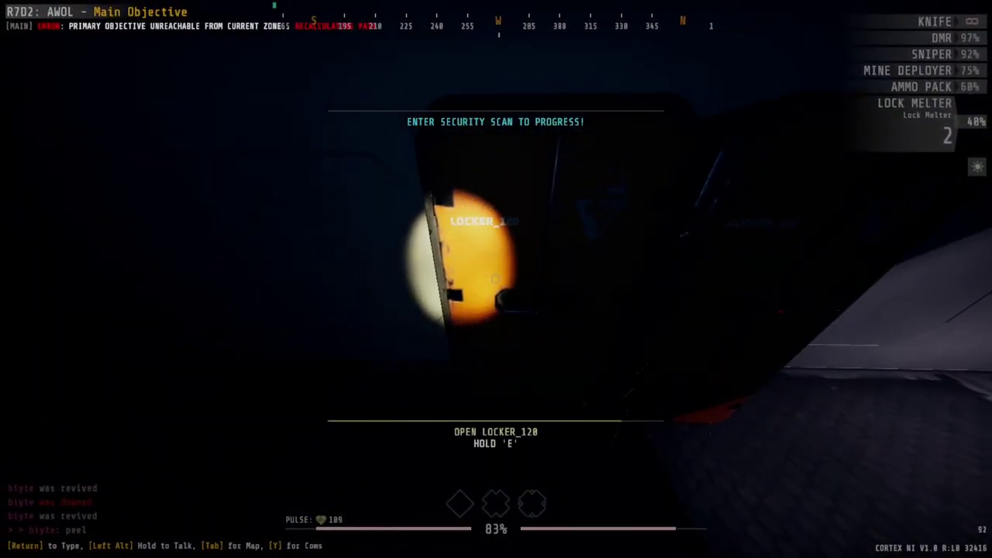
{"action": "key", "text": "w"}
{"action": "key", "text": "w"}
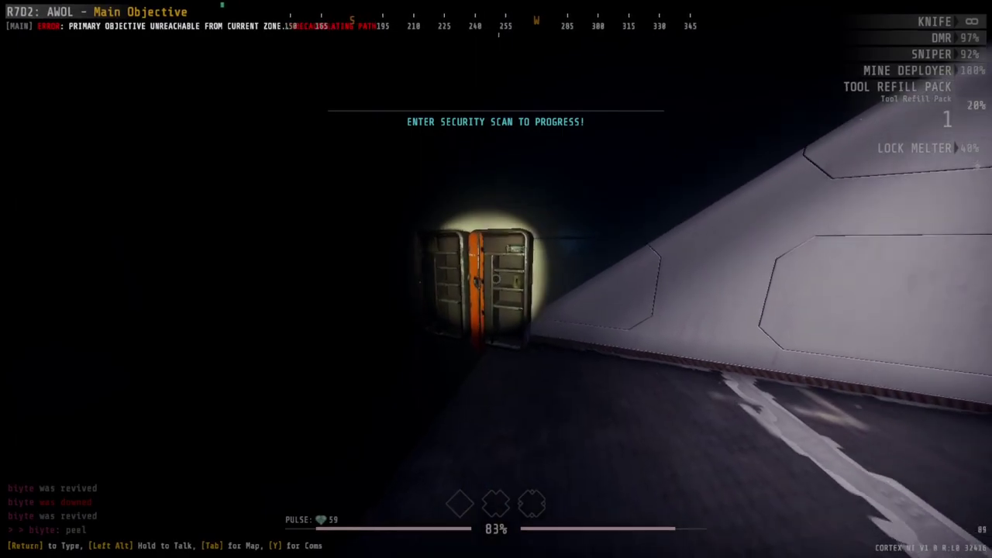
Walk over to the nearby lockers and take the Lock Melters.
{"action": "key", "text": "w"}
{"action": "key", "text": "w"}
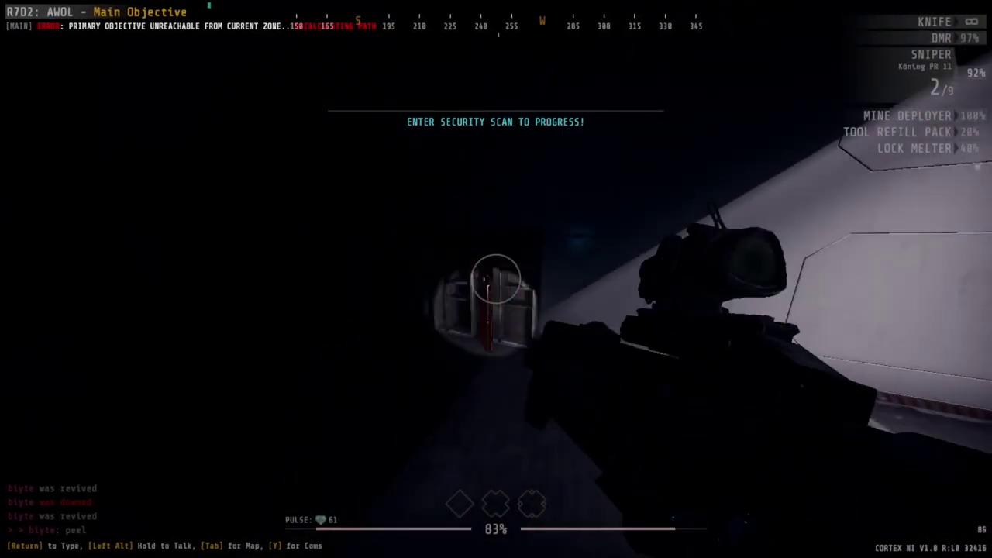
{"action": "key", "text": "4"}
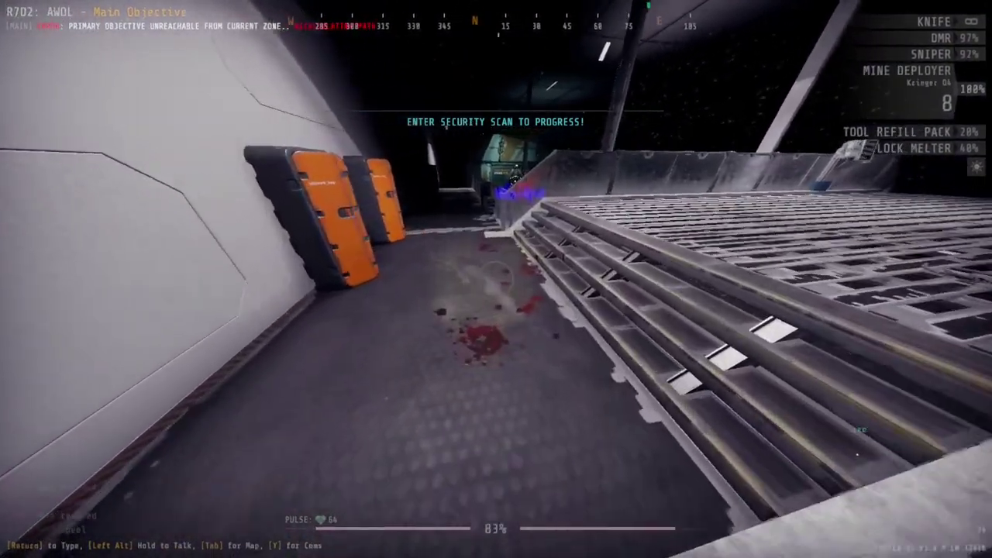
{"action": "key", "text": "a"}
{"action": "key", "text": "5"}
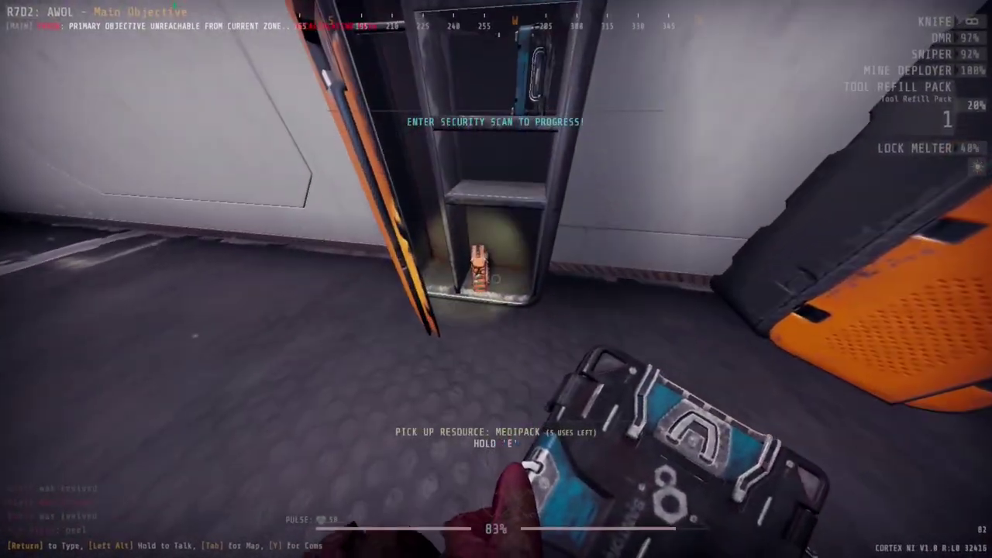
{"action": "key", "text": "w"}
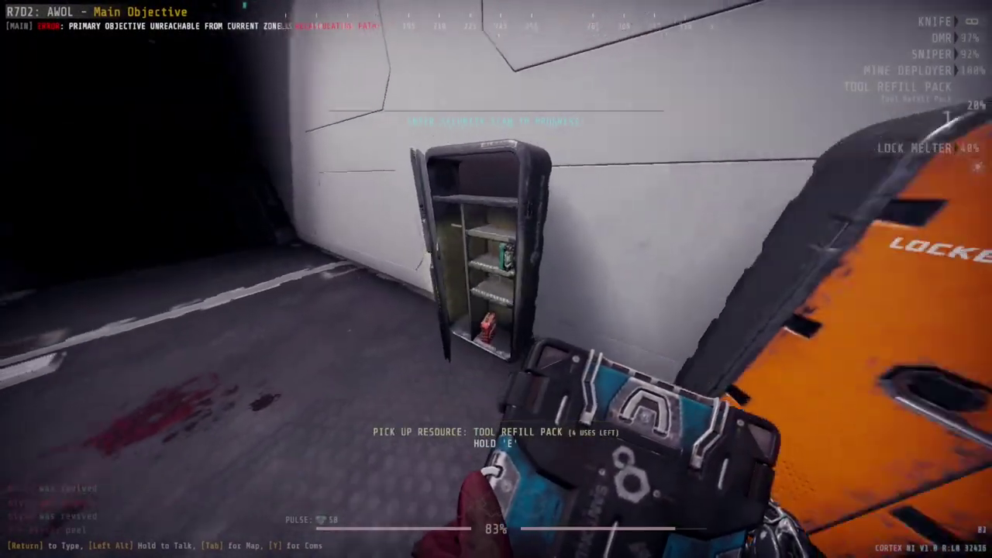
{"action": "key", "text": "w"}
{"action": "key", "text": "e"}
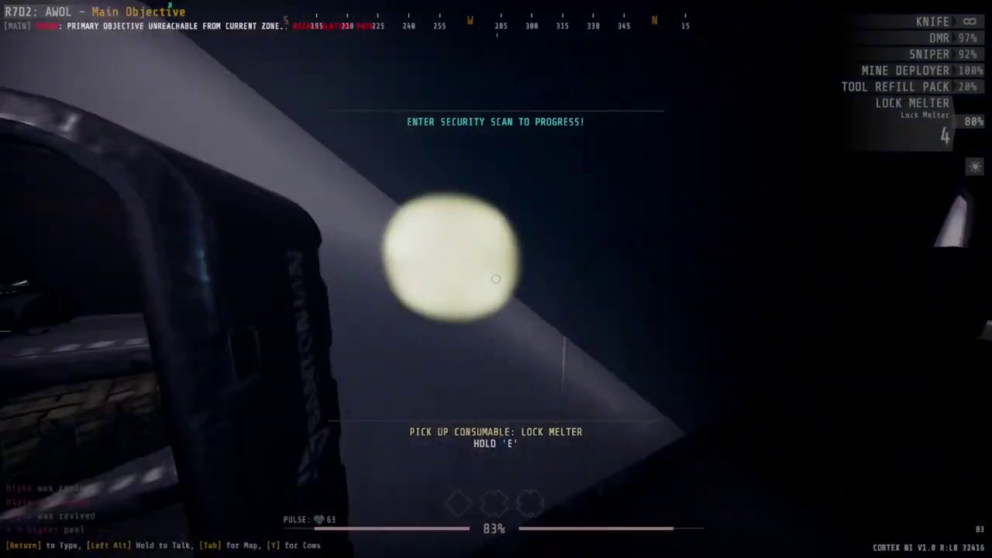
Grab a Medipack and refill ammunition with an Ammo Pack.
{"action": "key", "text": "w"}
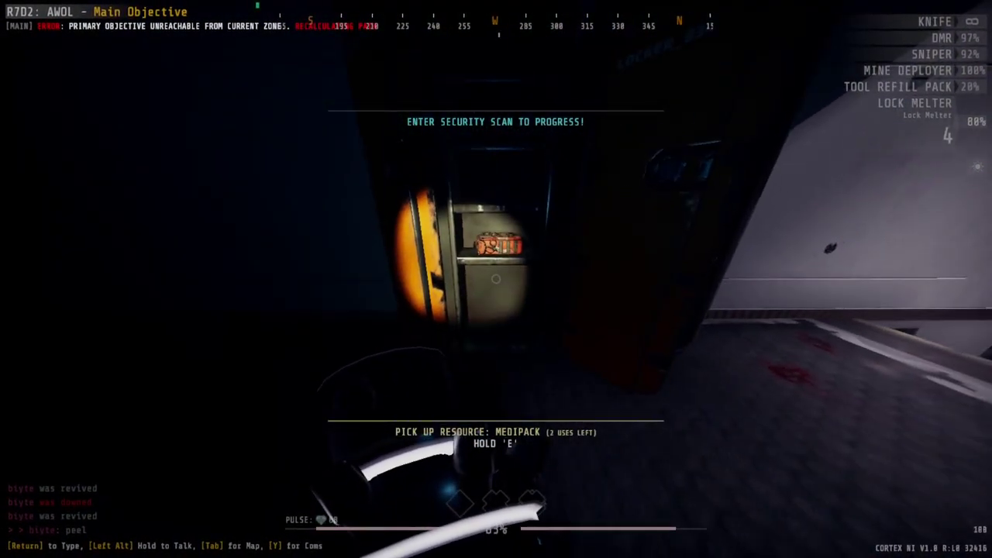
{"action": "key", "text": "e"}
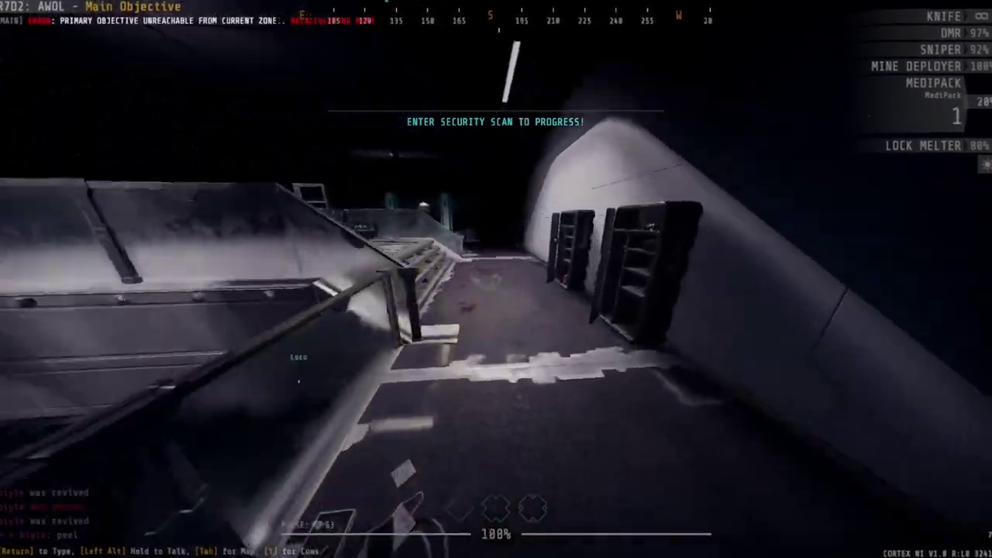
{"action": "key", "text": "w"}
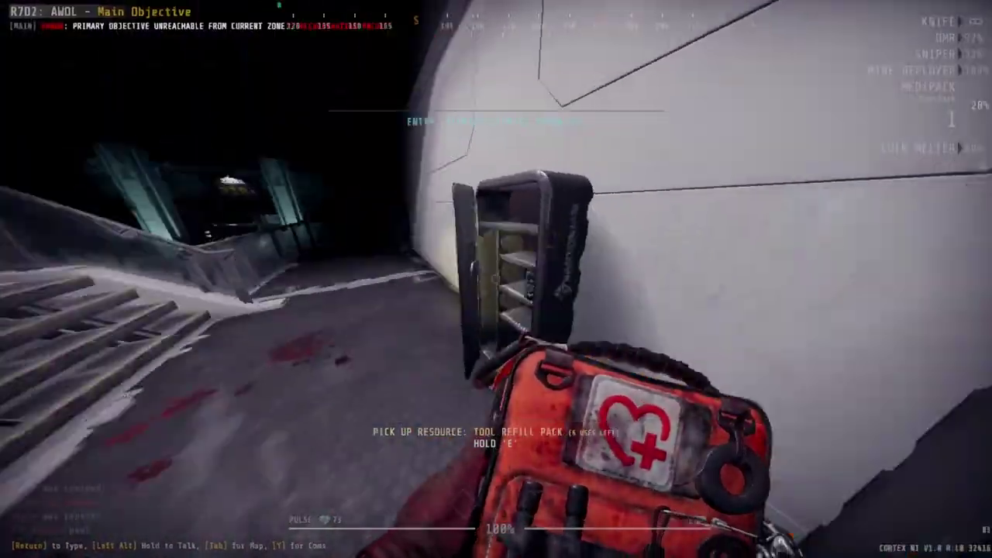
{"action": "key", "text": "w"}
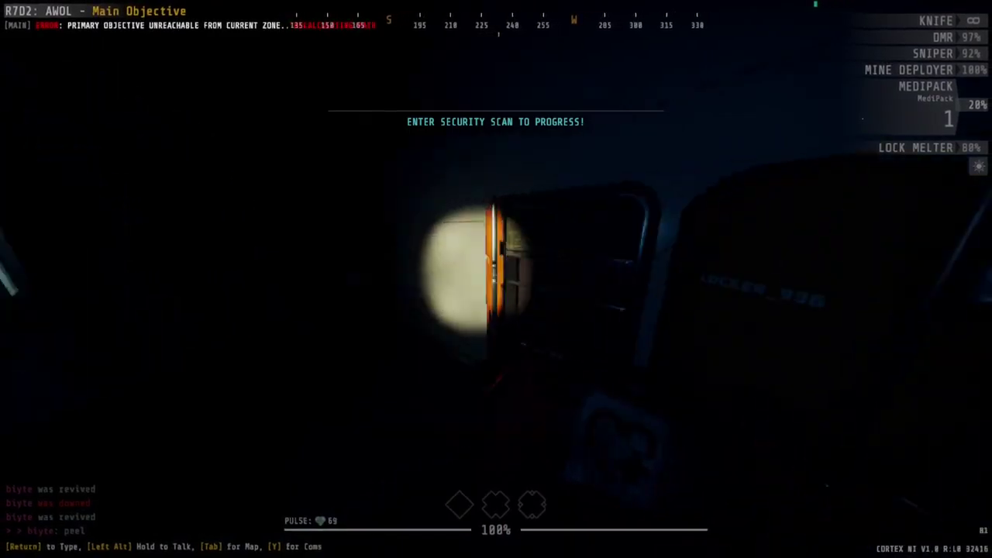
{"action": "key", "text": "e"}
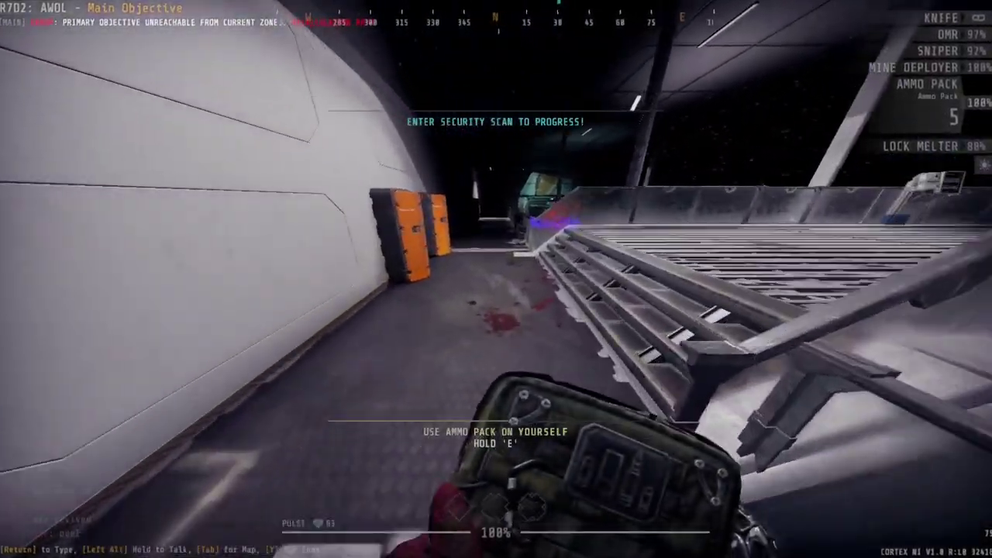
{"action": "key", "text": "w"}
{"action": "key", "text": "w"}
Take another Medipack and the Long Range Flashlight from the lockers.
{"action": "key", "text": "e"}
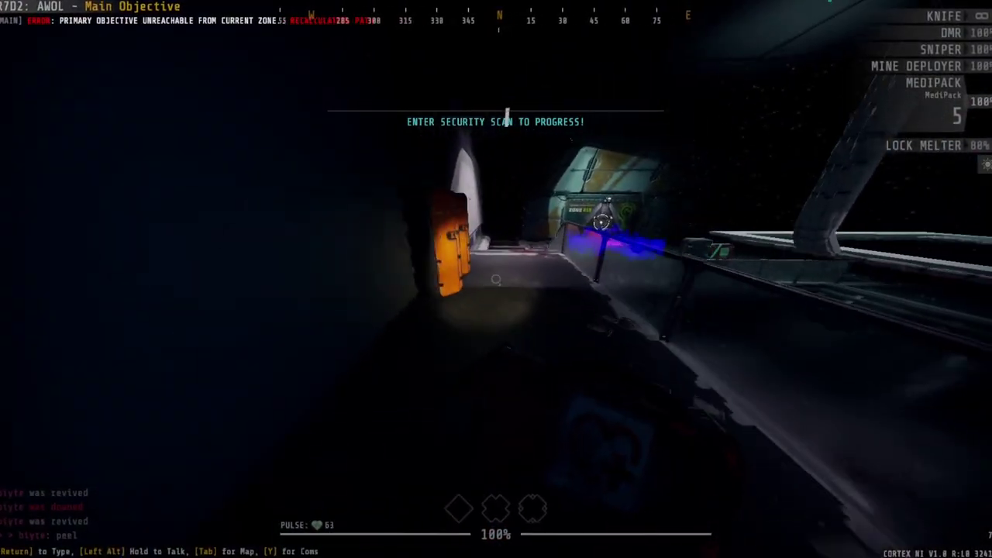
{"action": "key", "text": "w"}
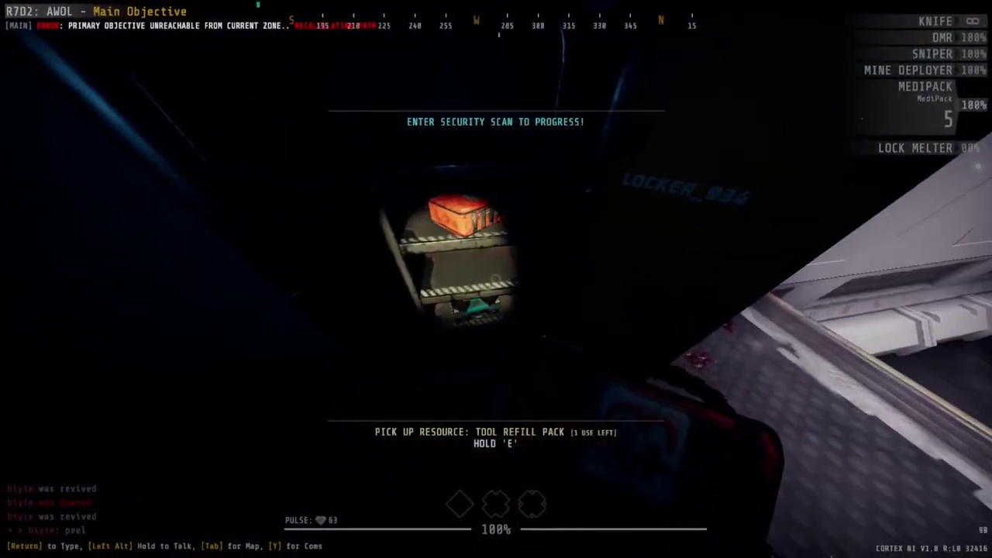
{"action": "key", "text": "w"}
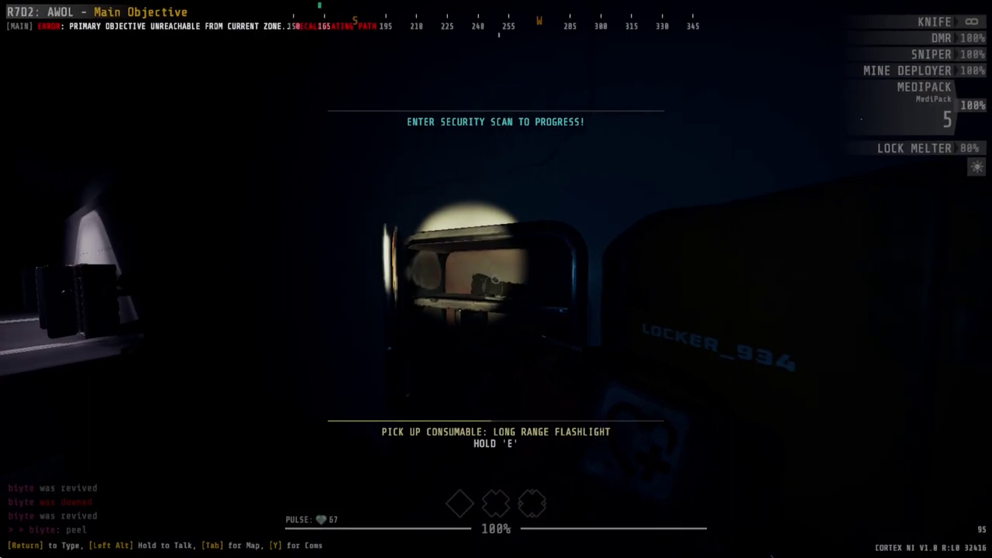
{"action": "key", "text": "e"}
{"action": "key", "text": "w"}
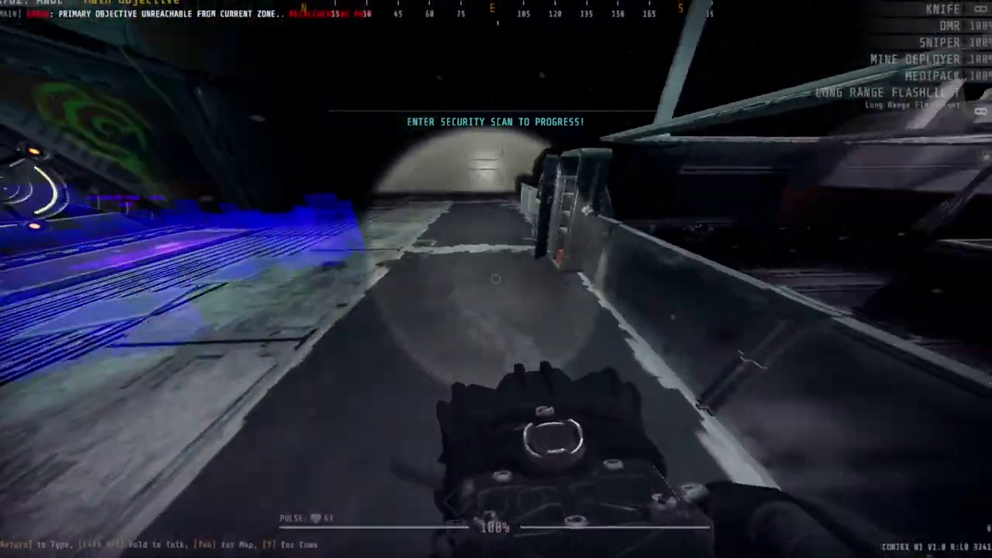
{"action": "key", "text": "w"}
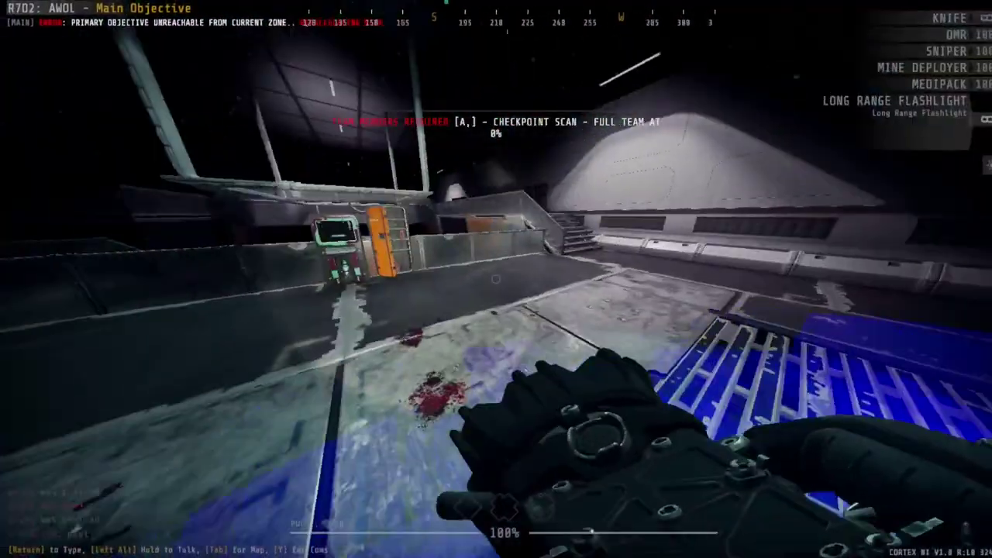
Walk to the orange checkpoint door and bring up the full level map.
{"action": "key", "text": "w"}
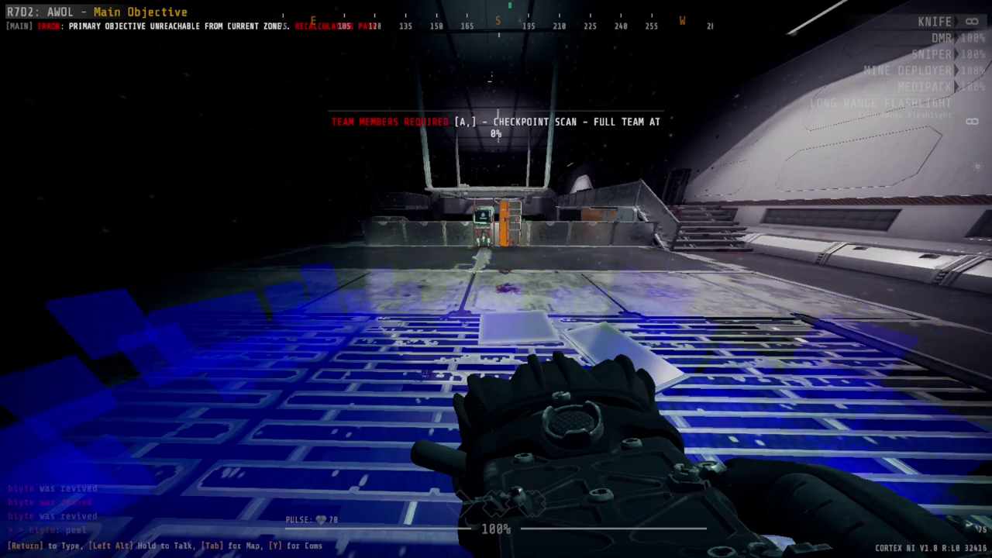
{"action": "key", "text": "Tab"}
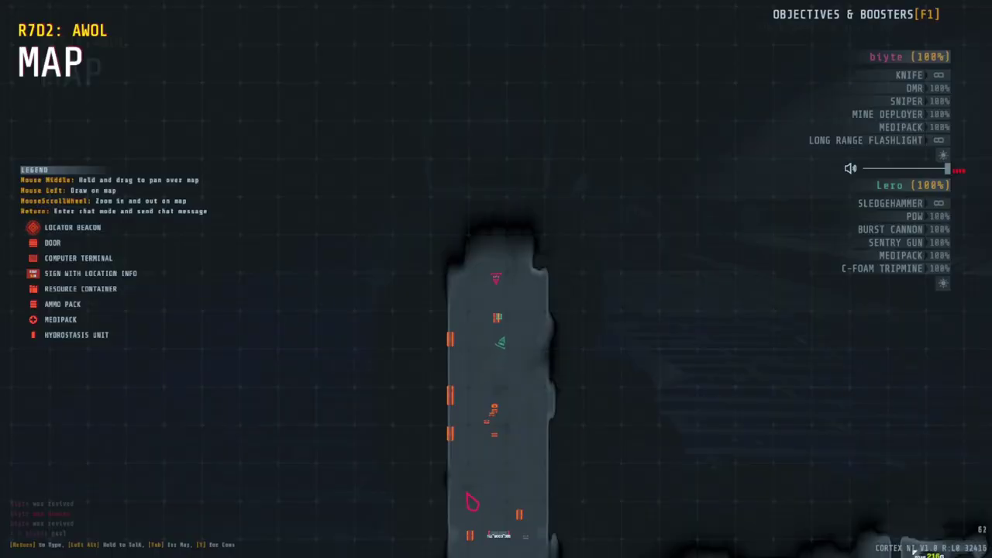
Close the map and resume fighting through the checkpoint area.
{"action": "key", "text": "Tab"}
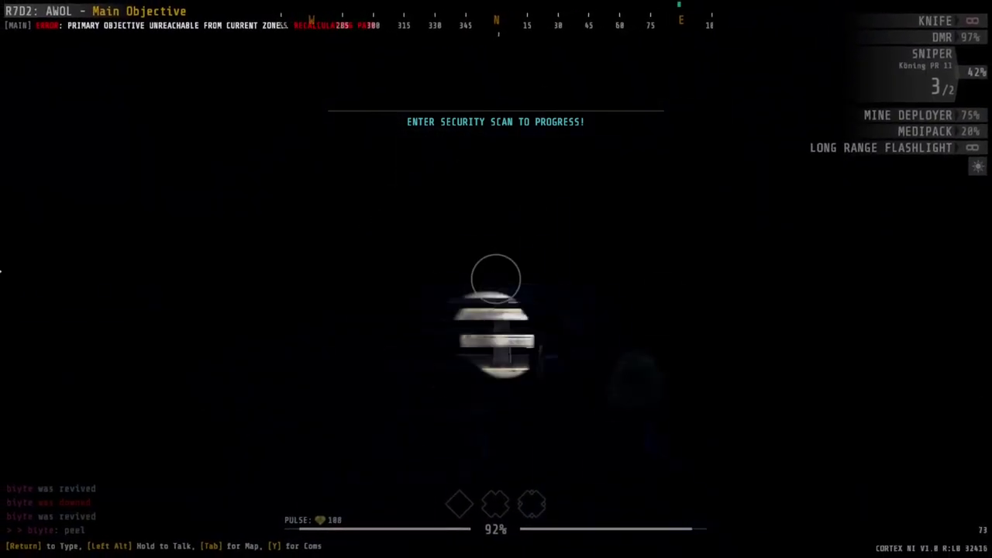
Spend the last three sniper rounds on the enemy and advance down the corridor.
{"action": "left_click", "coordinate": [496, 279]}
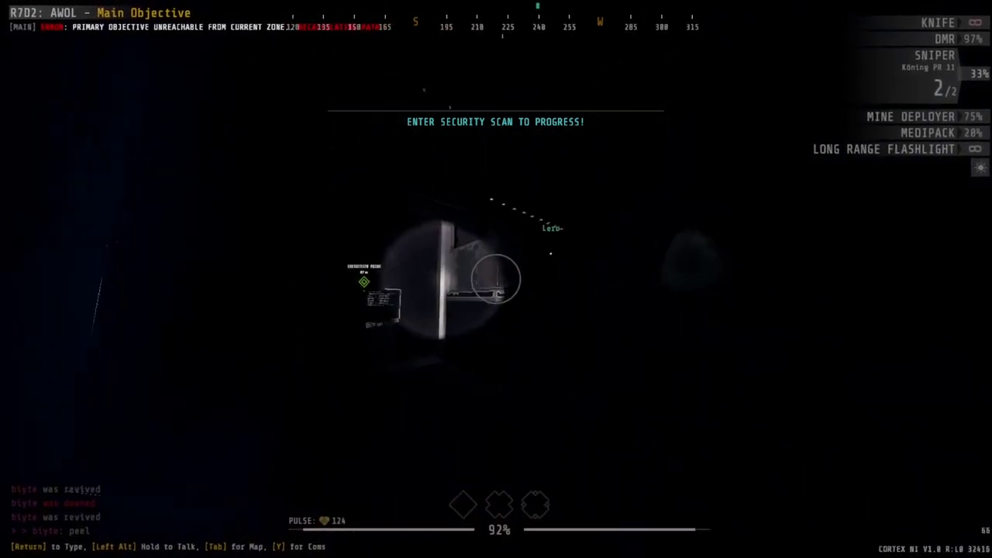
{"action": "left_click", "coordinate": [496, 279]}
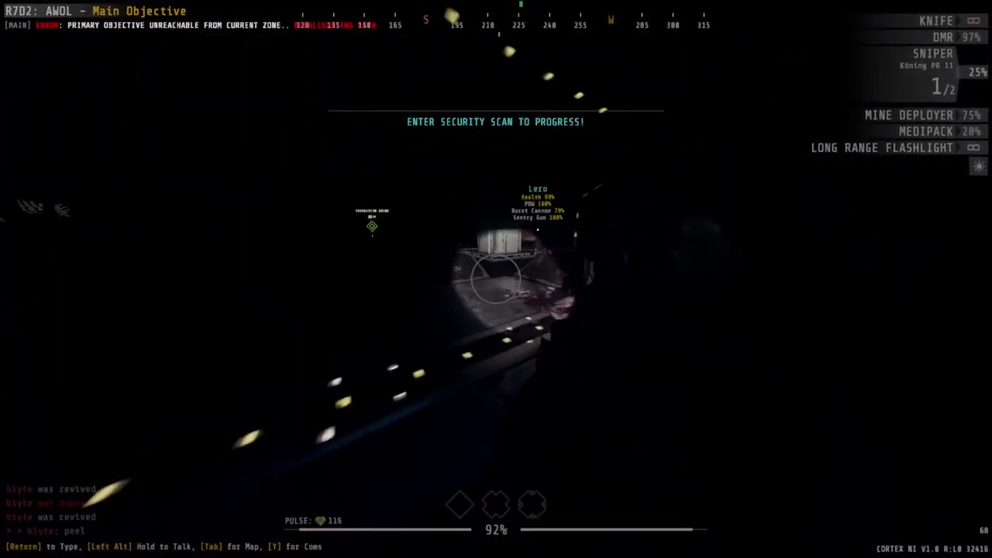
{"action": "left_click", "coordinate": [496, 279]}
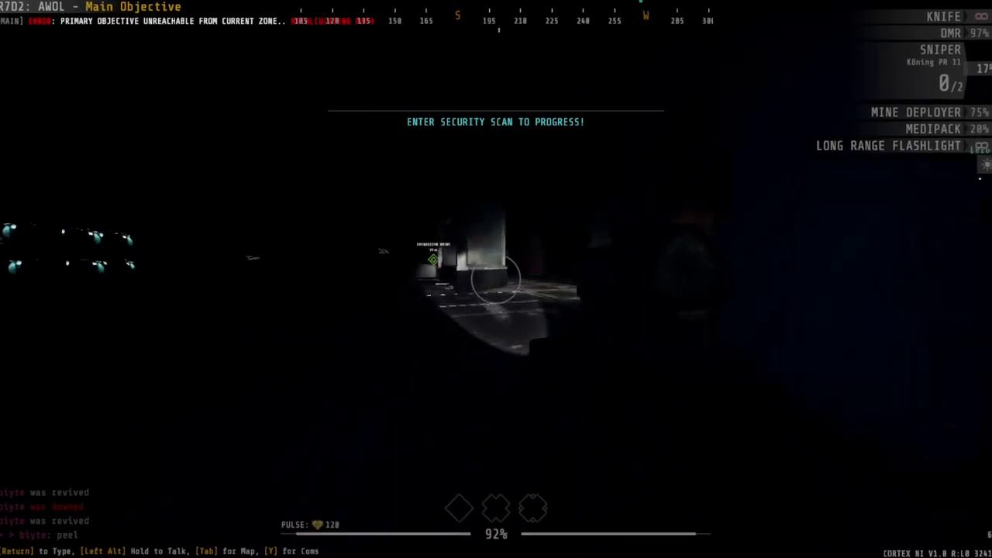
{"action": "key", "text": "4"}
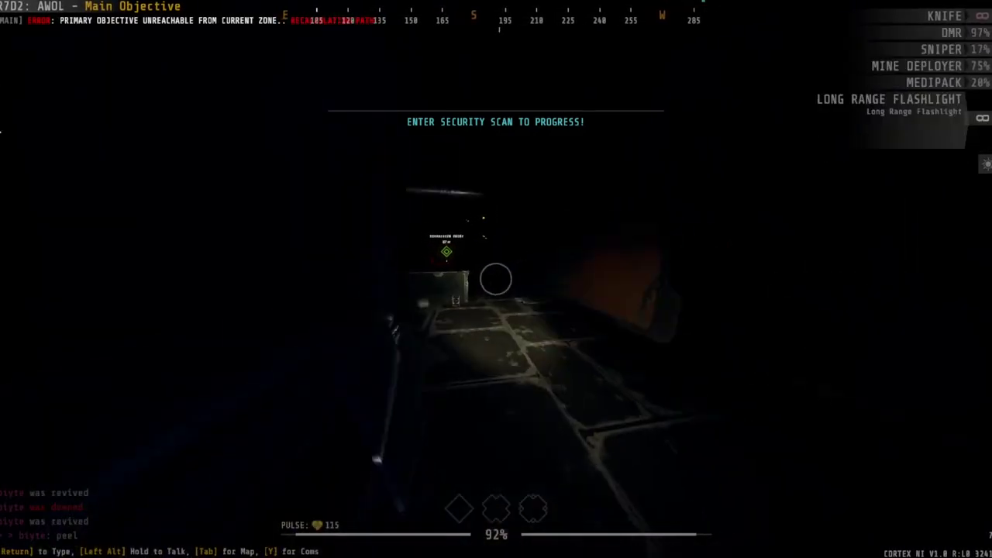
{"action": "key", "text": "w"}
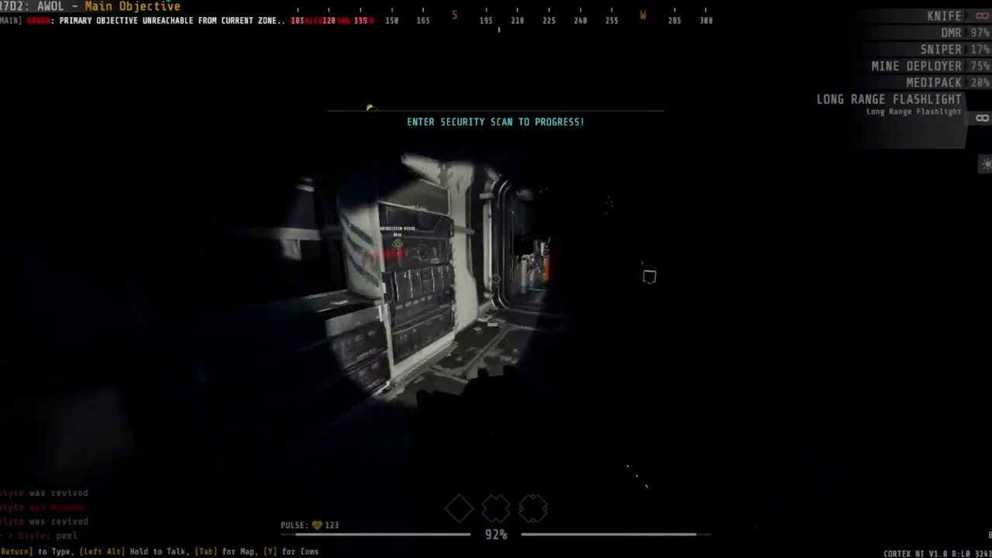
{"action": "key", "text": "w"}
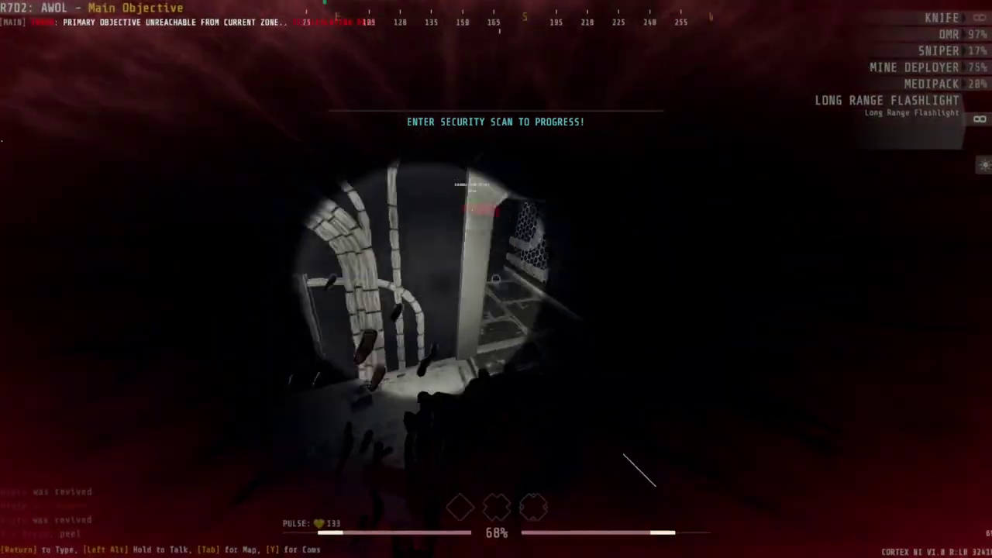
Approach the tool refill container and shoot enemies with the scoped DMR.
{"action": "key", "text": "5"}
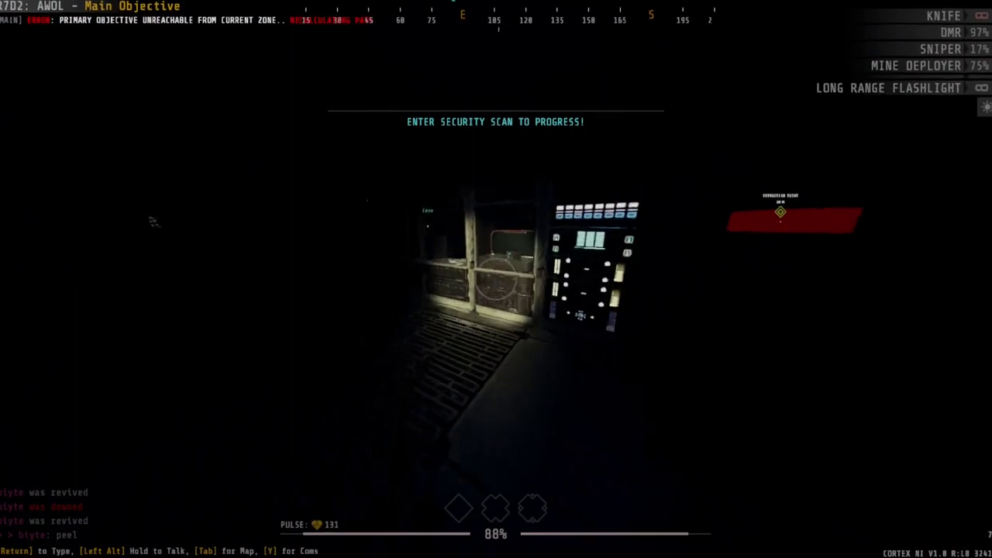
{"action": "key", "text": "w"}
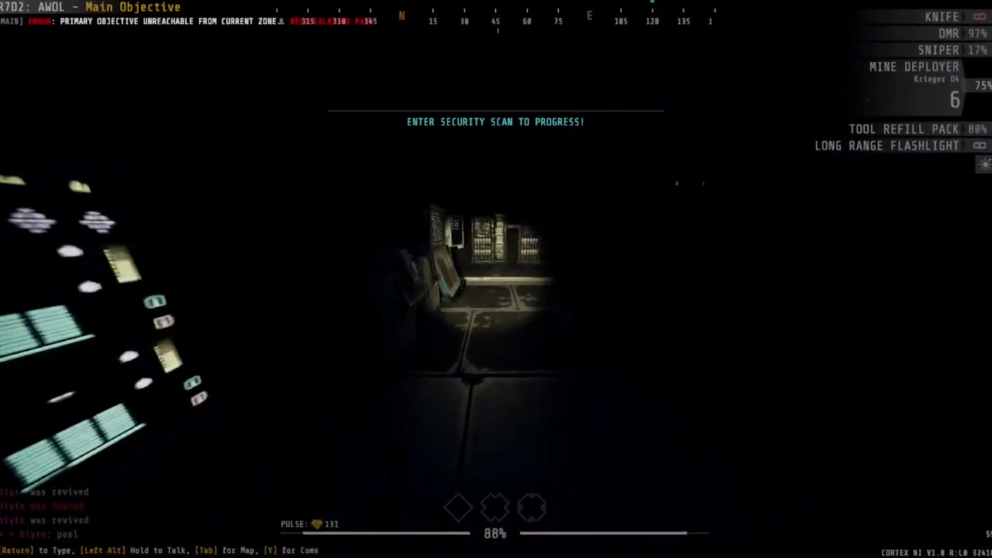
{"action": "key", "text": "w"}
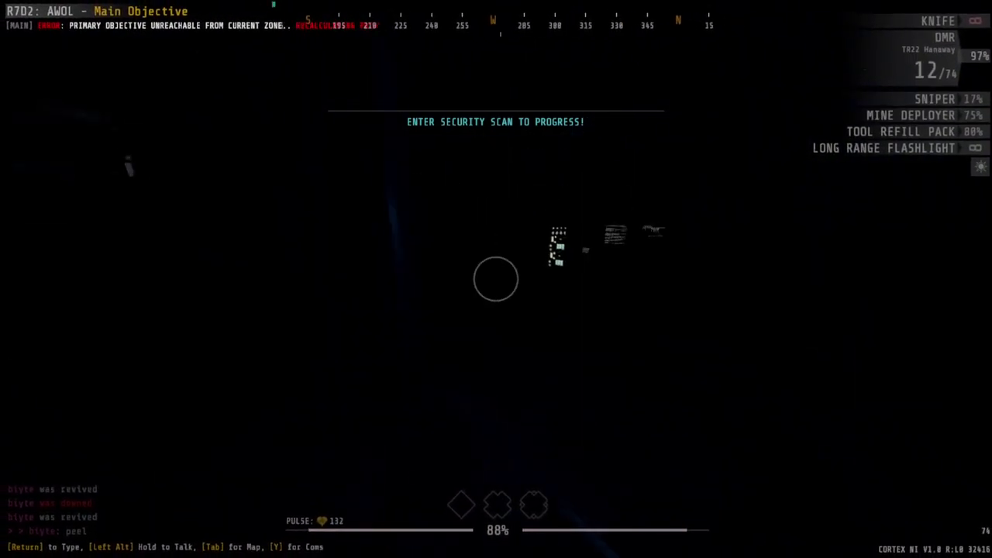
{"action": "right_click", "coordinate": [496, 279]}
{"action": "left_click", "coordinate": [496, 279]}
{"action": "left_click", "coordinate": [496, 279]}
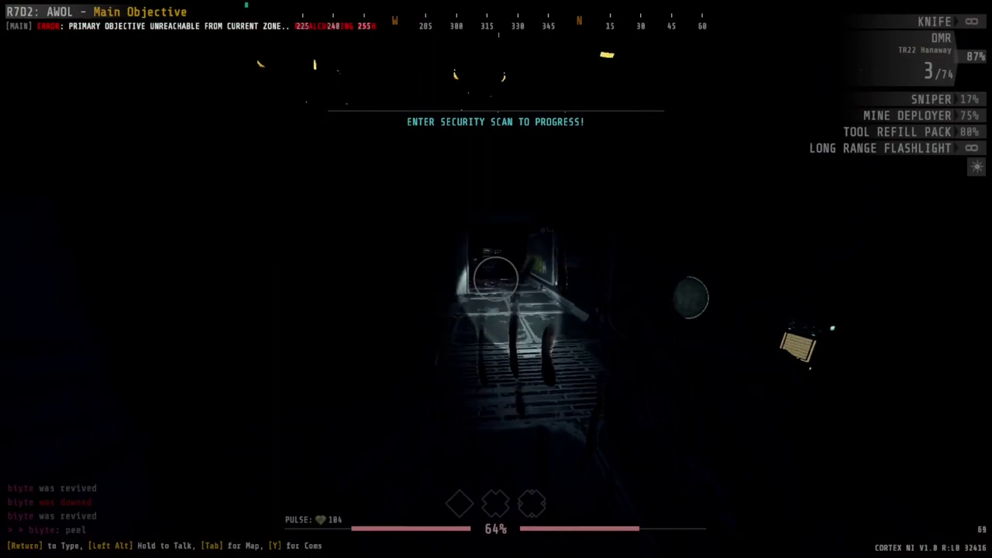
{"action": "key", "text": "2"}
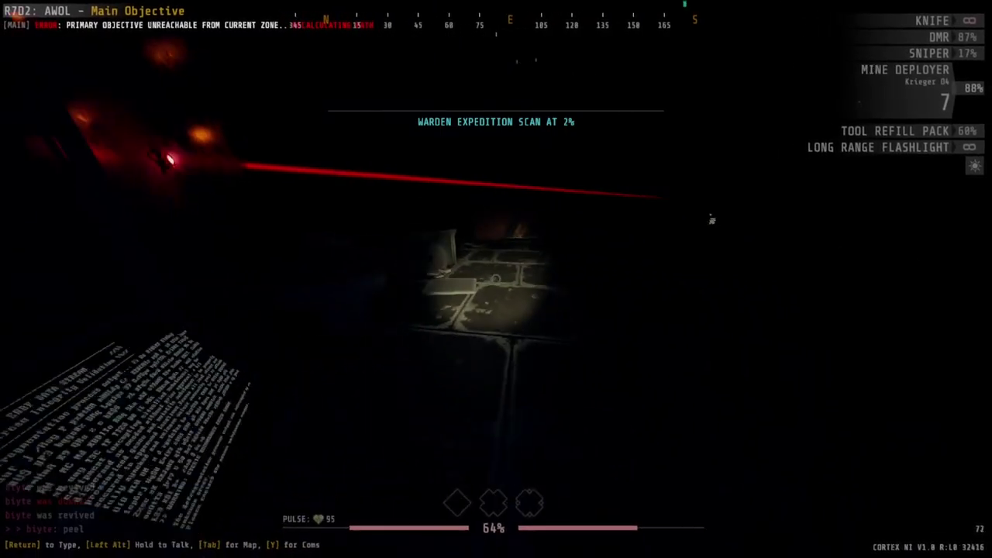
Shoot approaching enemies with the DMR, swapping between DMR and sniper rifle.
{"action": "key", "text": "1"}
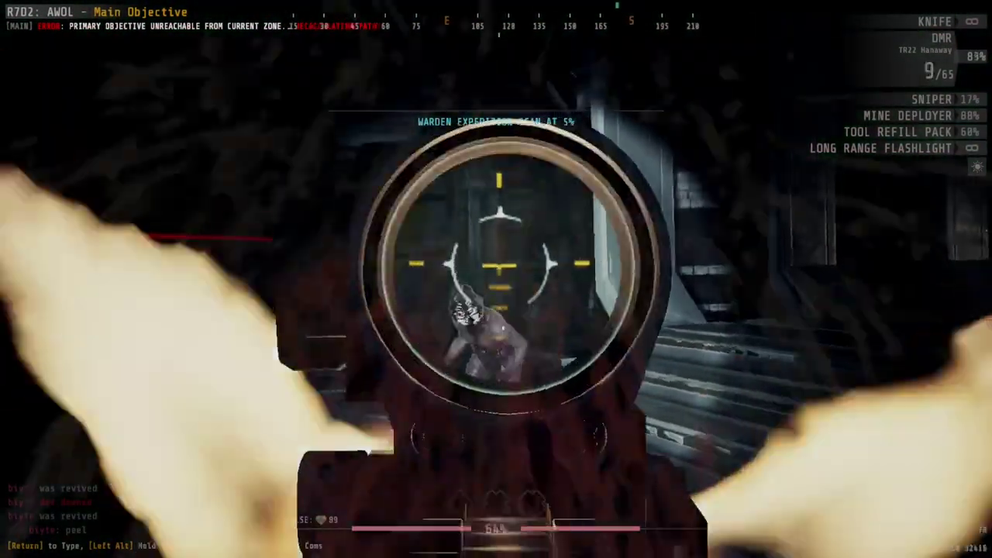
{"action": "left_click", "coordinate": [496, 279]}
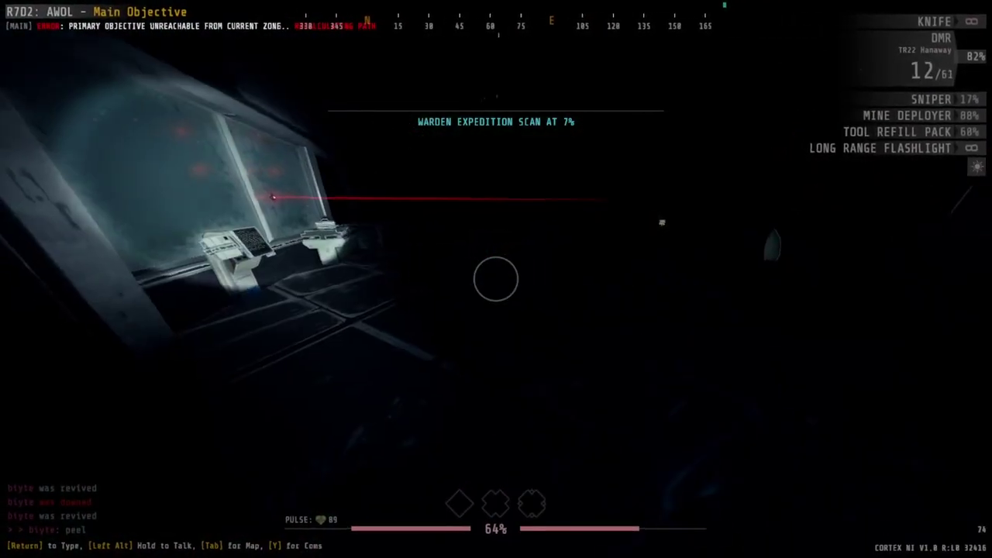
{"action": "key", "text": "2"}
{"action": "key", "text": "1"}
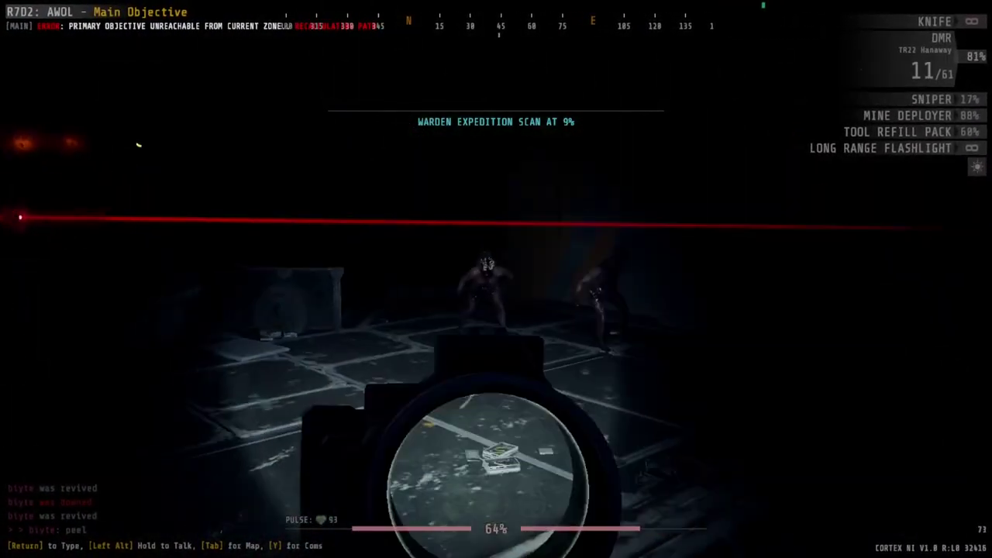
{"action": "right_click", "coordinate": [496, 279]}
{"action": "left_click", "coordinate": [496, 278]}
{"action": "left_click", "coordinate": [496, 279]}
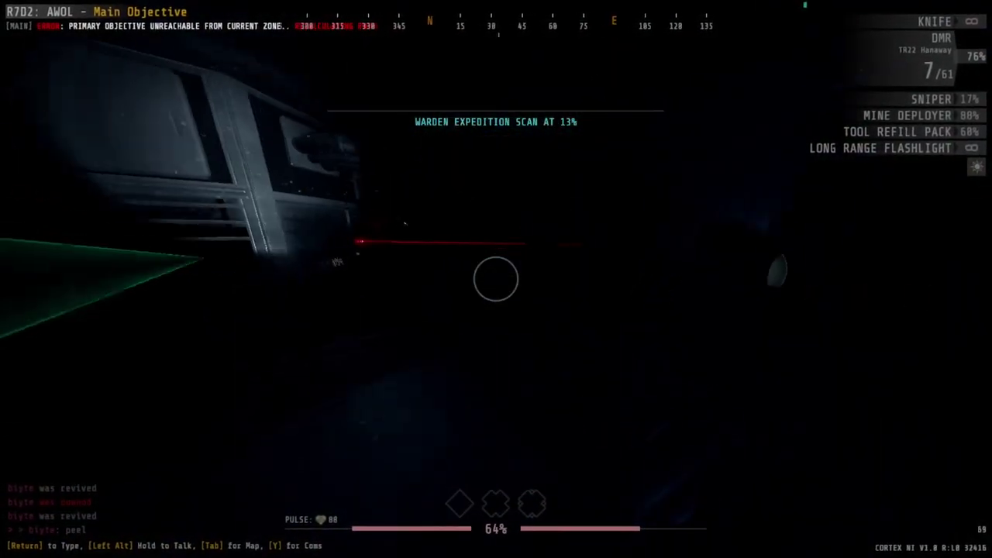
Empty a scoped DMR magazine into the enemy group, then reload.
{"action": "key", "text": "2"}
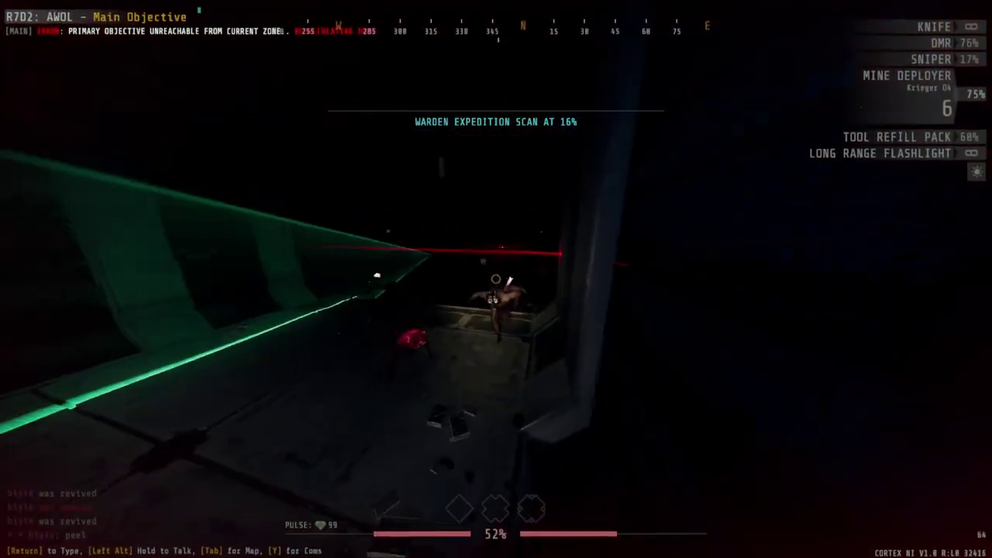
{"action": "key", "text": "1"}
{"action": "right_click", "coordinate": [496, 279]}
{"action": "left_click", "coordinate": [496, 279]}
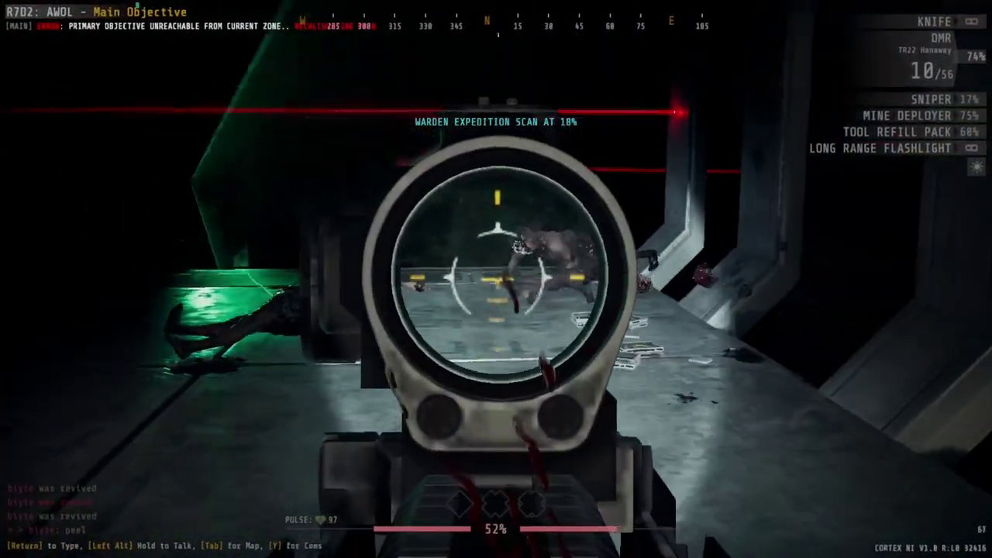
{"action": "left_click", "coordinate": [496, 279]}
{"action": "left_click", "coordinate": [495, 279]}
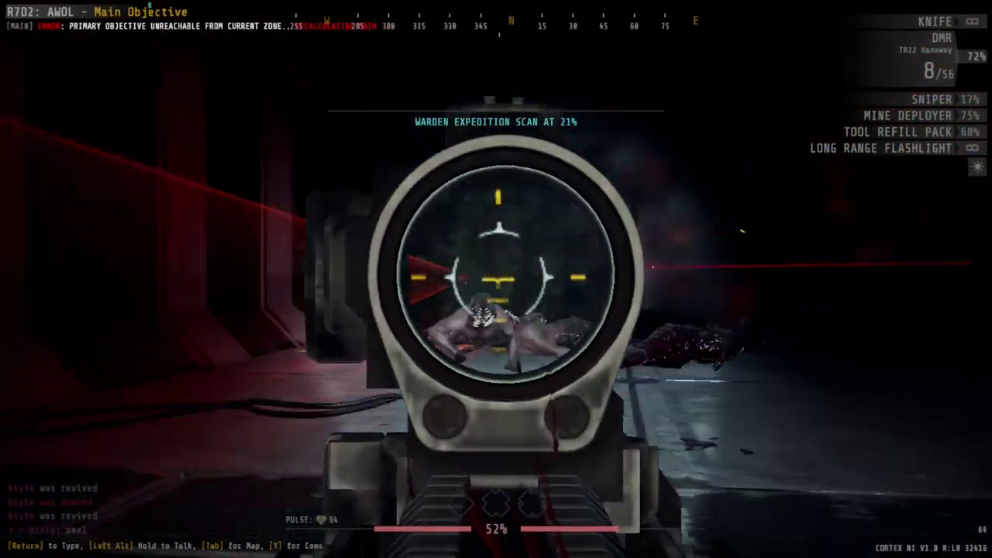
{"action": "left_click", "coordinate": [496, 279]}
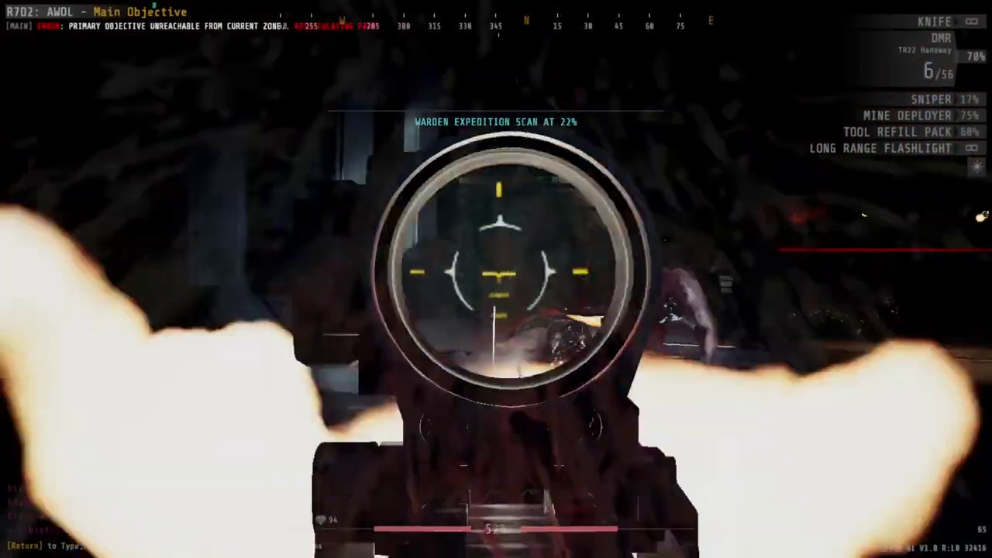
{"action": "left_click", "coordinate": [496, 279]}
{"action": "left_click", "coordinate": [496, 279]}
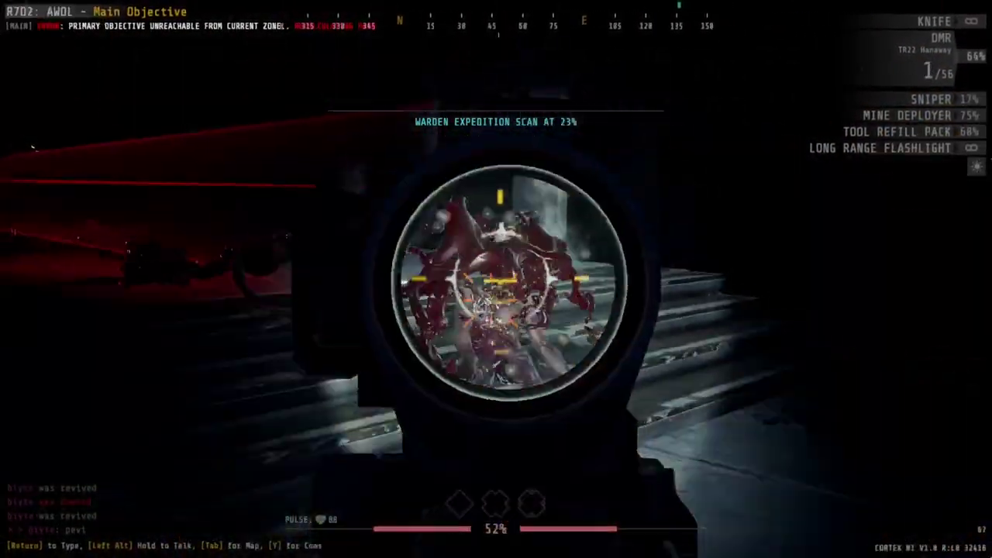
{"action": "right_click", "coordinate": [496, 279]}
{"action": "key", "text": "r"}
{"action": "right_click", "coordinate": [496, 279]}
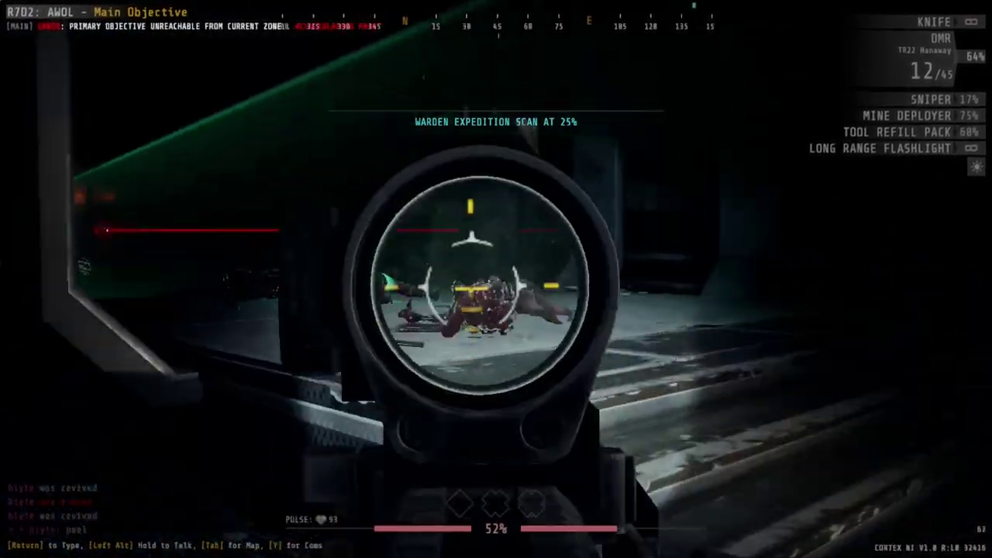
Finish off the remaining enemy and place two trip mines.
{"action": "left_click", "coordinate": [496, 279]}
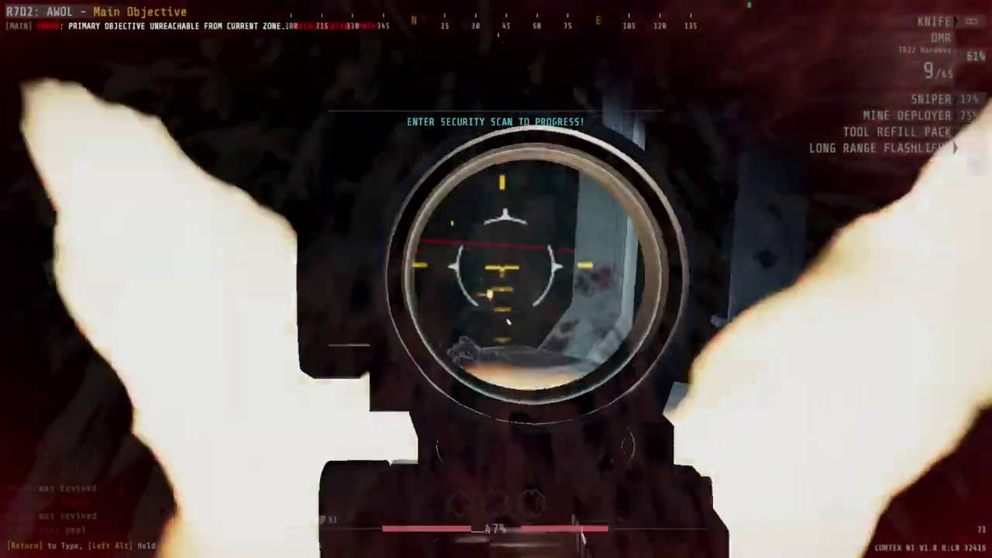
{"action": "right_click", "coordinate": [496, 279]}
{"action": "key", "text": "3"}
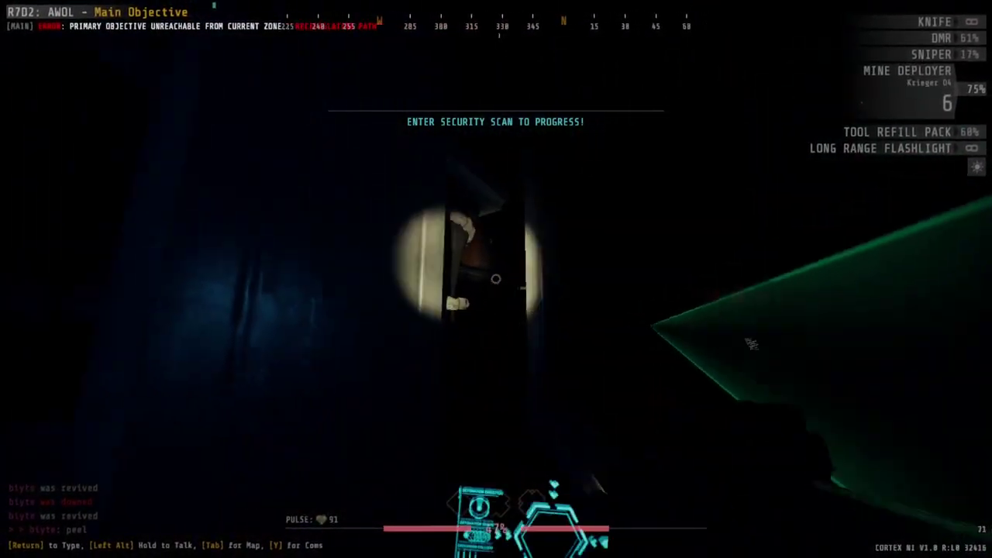
{"action": "key", "text": "e"}
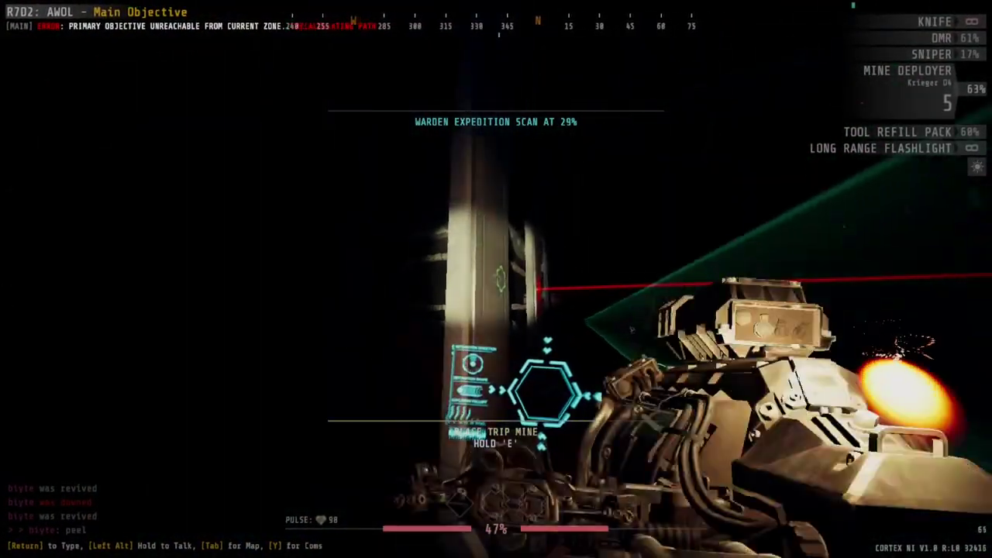
{"action": "key", "text": "e"}
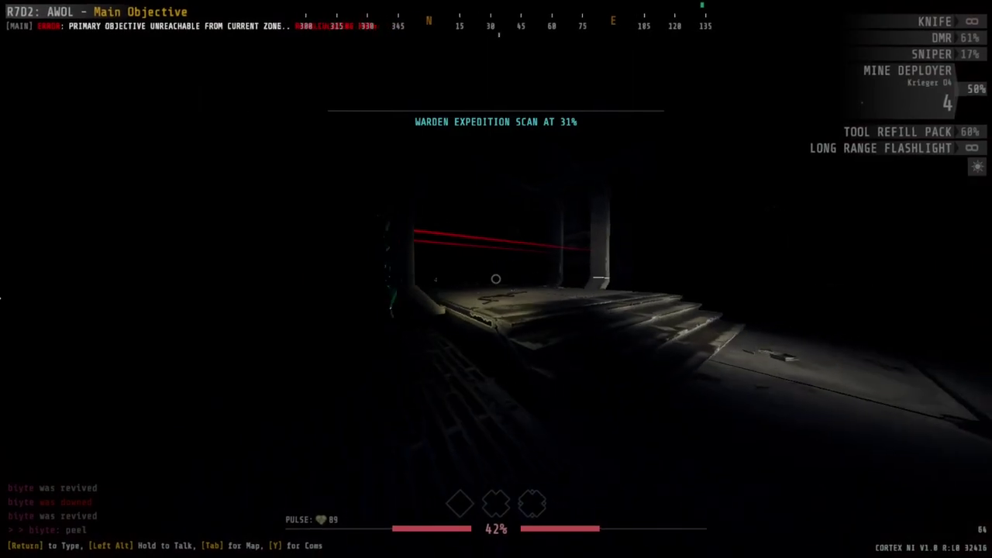
Fire scoped DMR shots at approaching enemies, then reload.
{"action": "right_click", "coordinate": [496, 279]}
{"action": "left_click", "coordinate": [496, 279]}
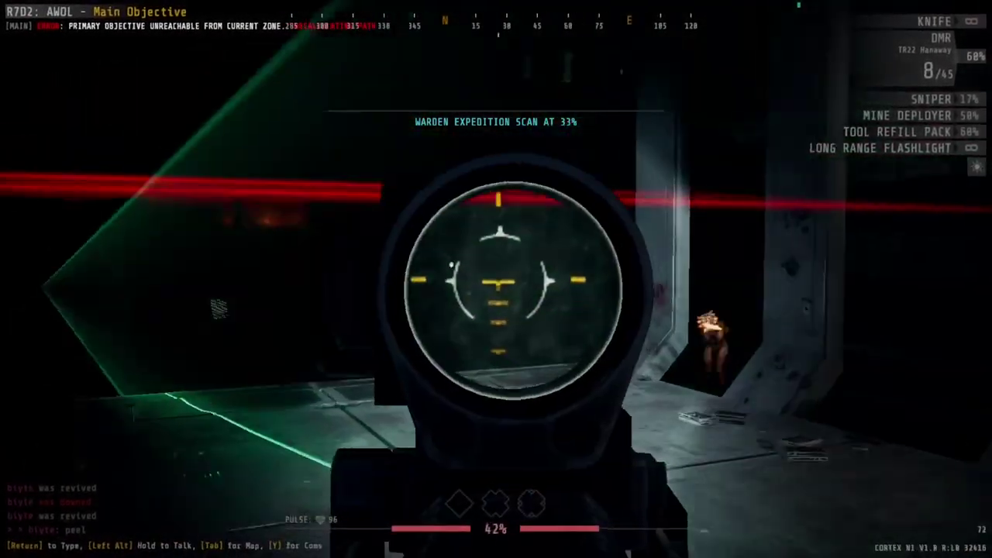
{"action": "left_click", "coordinate": [496, 279]}
{"action": "left_click", "coordinate": [496, 279]}
{"action": "left_click", "coordinate": [495, 279]}
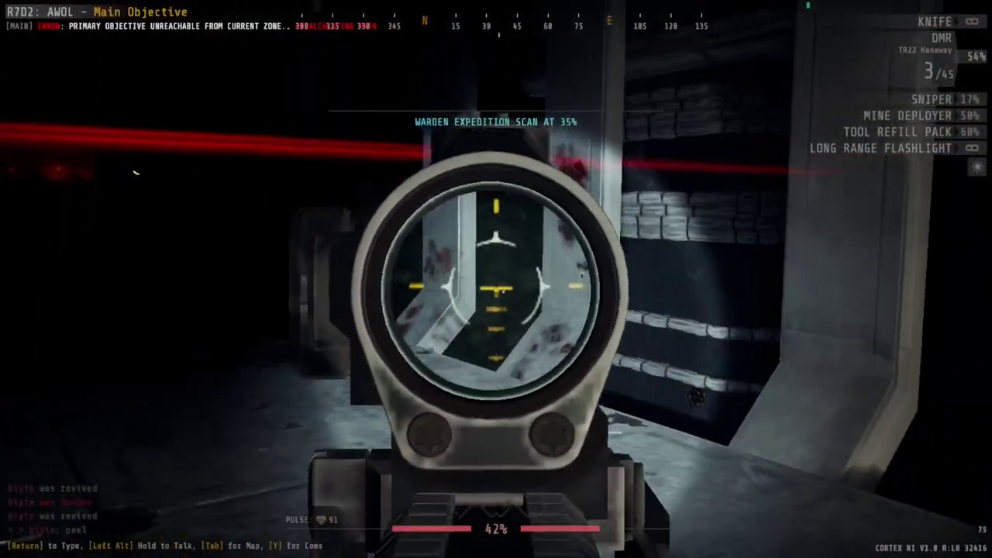
{"action": "key", "text": "r"}
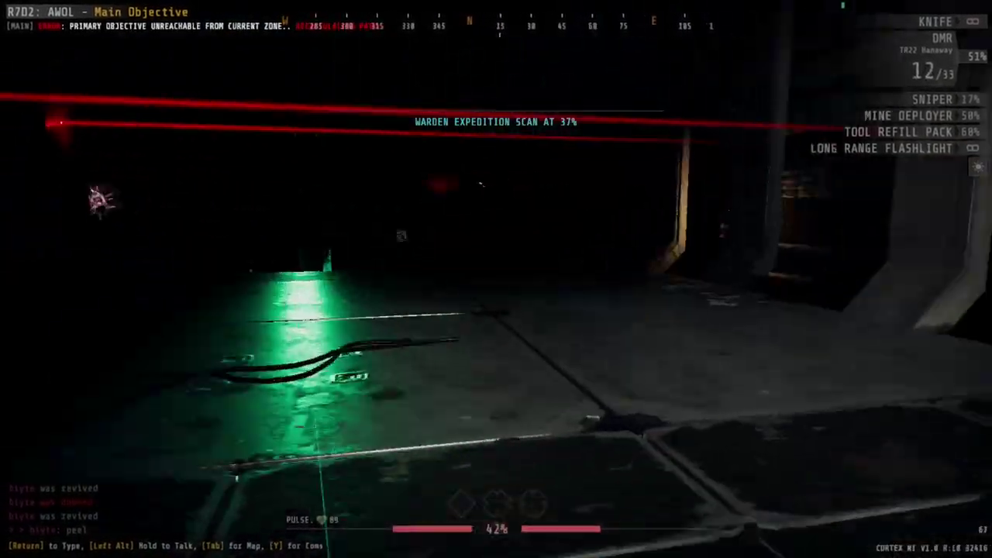
Fire a scoped sniper shot at an enemy.
{"action": "right_click", "coordinate": [496, 279]}
{"action": "key", "text": "2"}
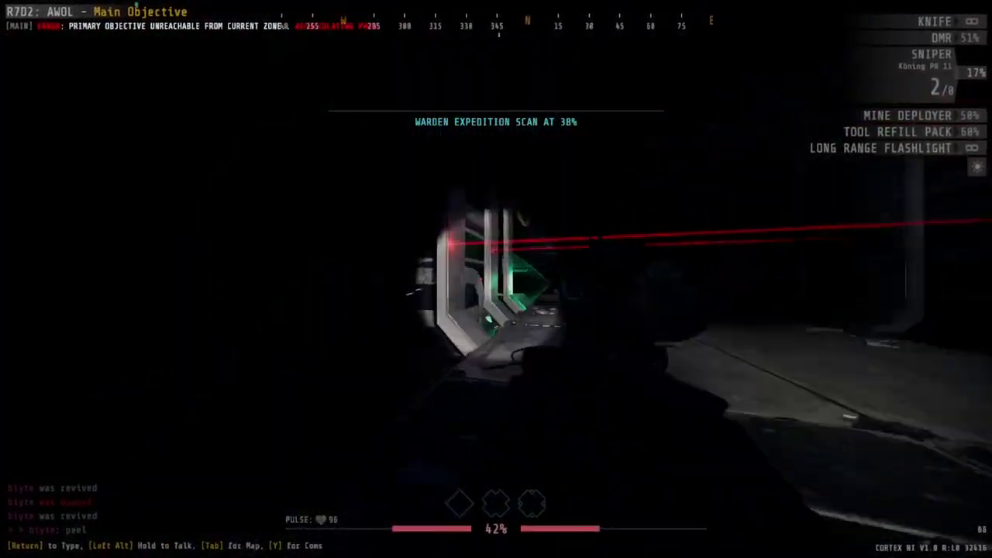
{"action": "right_click", "coordinate": [496, 279]}
{"action": "left_click", "coordinate": [496, 279]}
{"action": "right_click", "coordinate": [496, 279]}
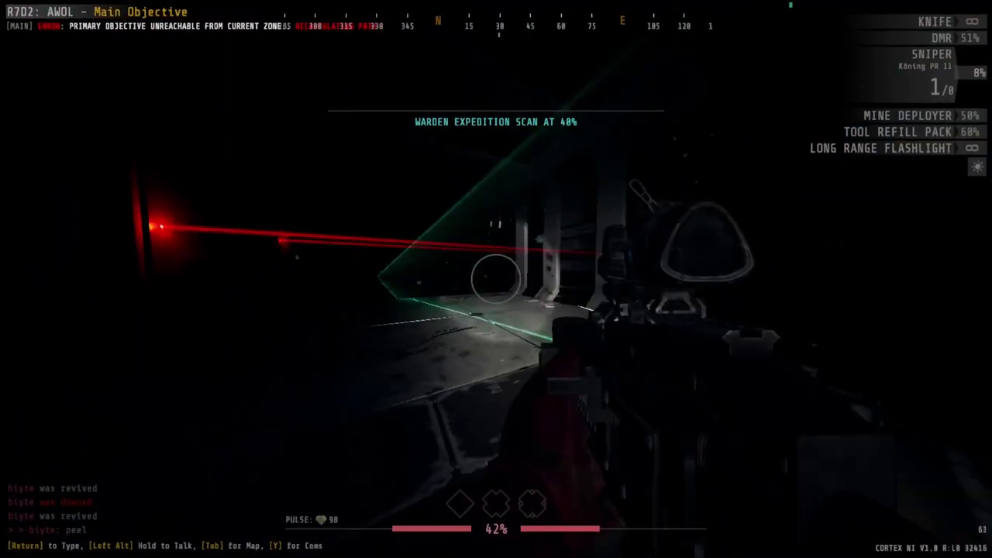
Restock ammo, then fire scoped DMR shots at the attacking enemies.
{"action": "key", "text": "4"}
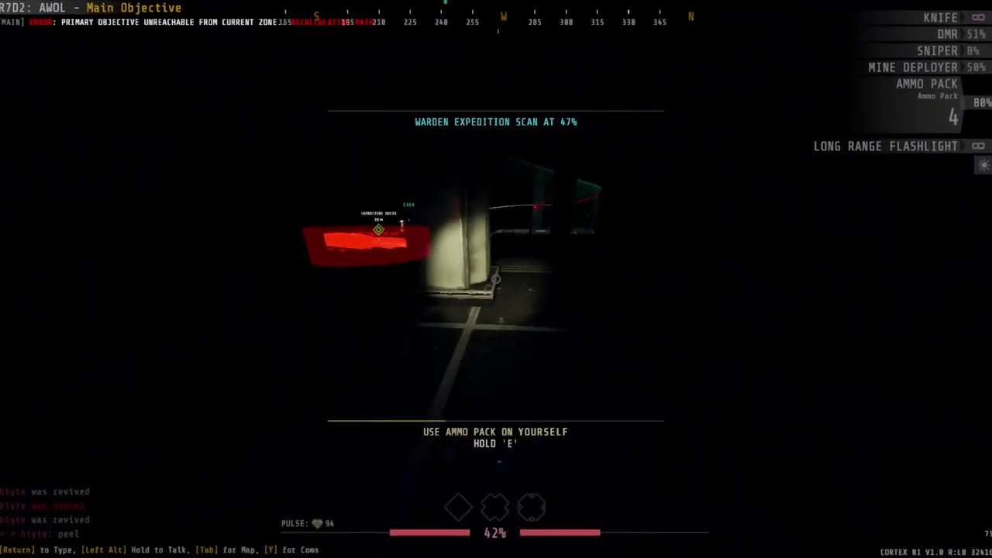
{"action": "key", "text": "2"}
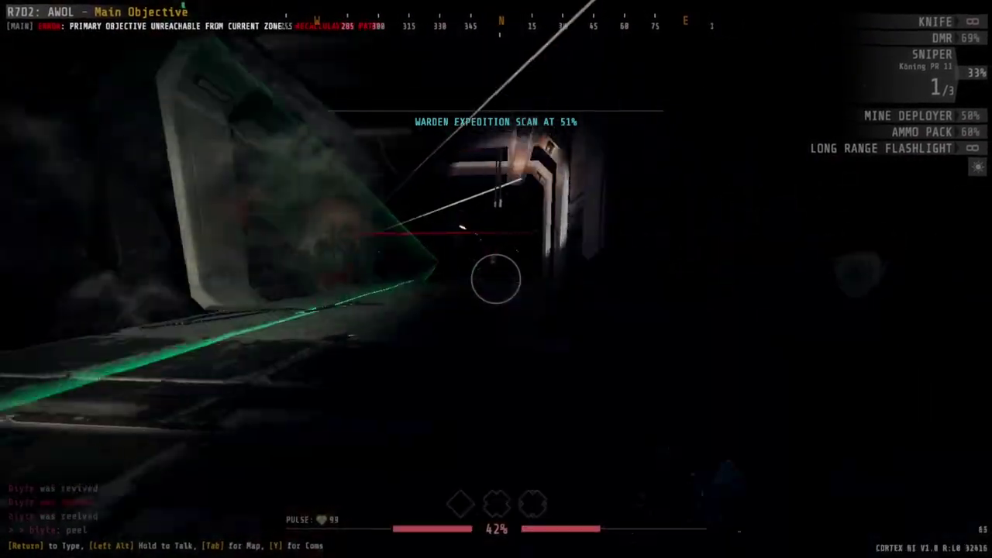
{"action": "key", "text": "1"}
{"action": "right_click", "coordinate": [496, 279]}
{"action": "left_click", "coordinate": [496, 279]}
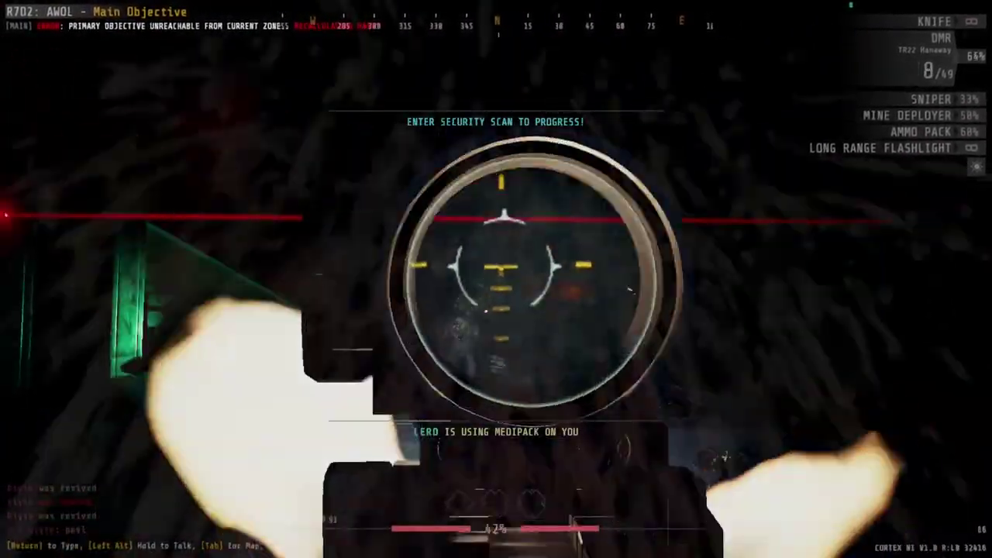
{"action": "left_click", "coordinate": [495, 278]}
{"action": "left_click", "coordinate": [495, 279]}
{"action": "left_click", "coordinate": [496, 279]}
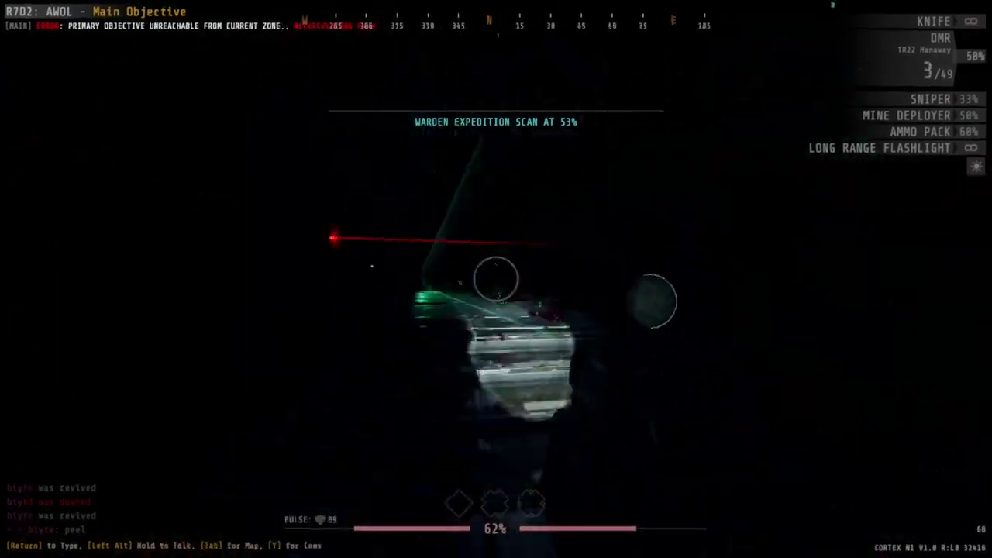
Plant a trip mine with the mine deployer to guard the approach.
{"action": "key", "text": "2"}
{"action": "key", "text": "3"}
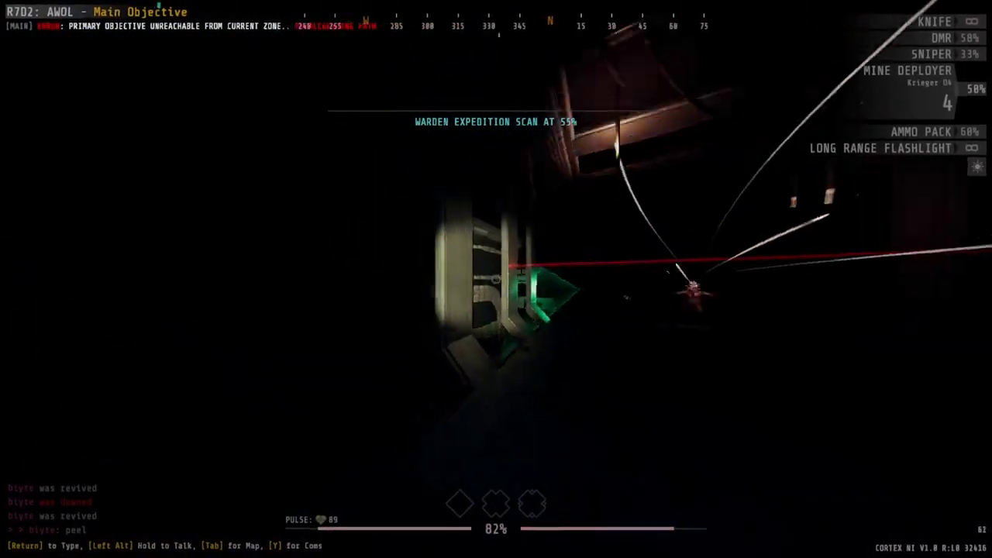
{"action": "key", "text": "e"}
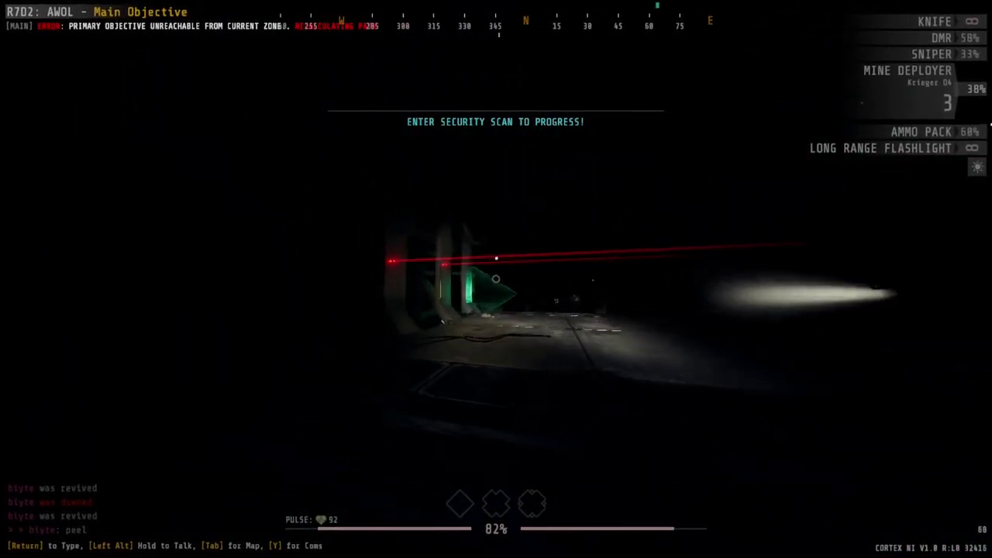
Scope in and snipe an enemy with the sniper rifle.
{"action": "key", "text": "2"}
{"action": "right_click", "coordinate": [496, 279]}
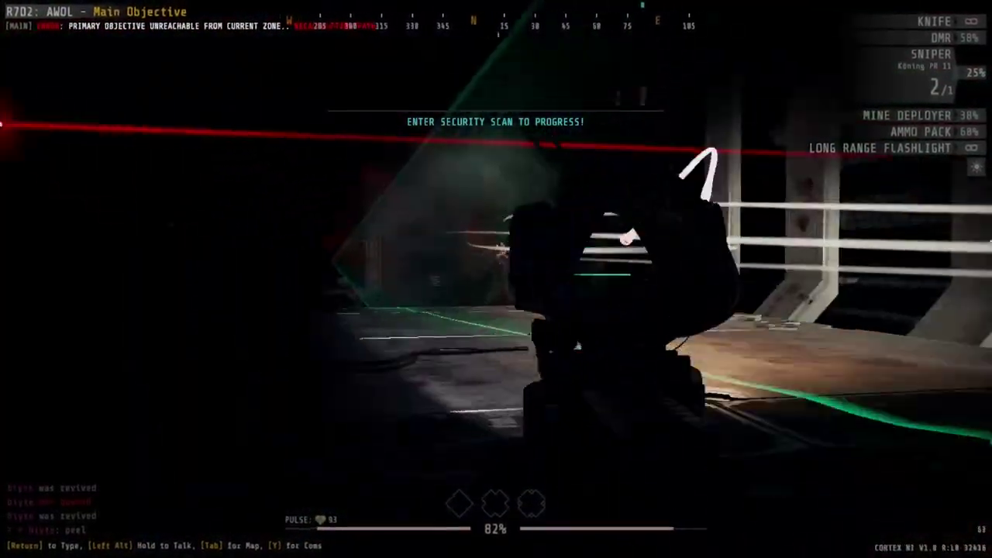
{"action": "right_click", "coordinate": [495, 279]}
{"action": "left_click", "coordinate": [496, 279]}
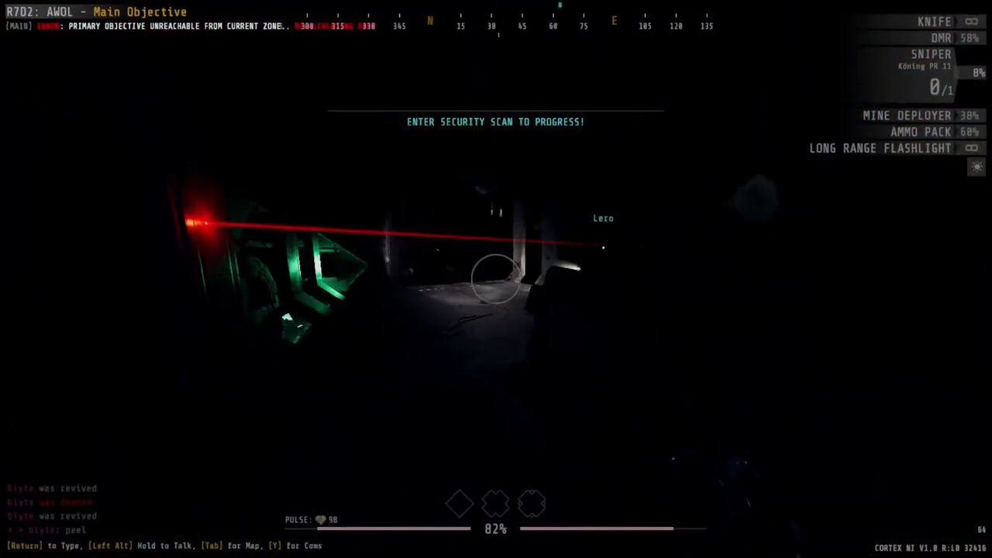
{"action": "key", "text": "4"}
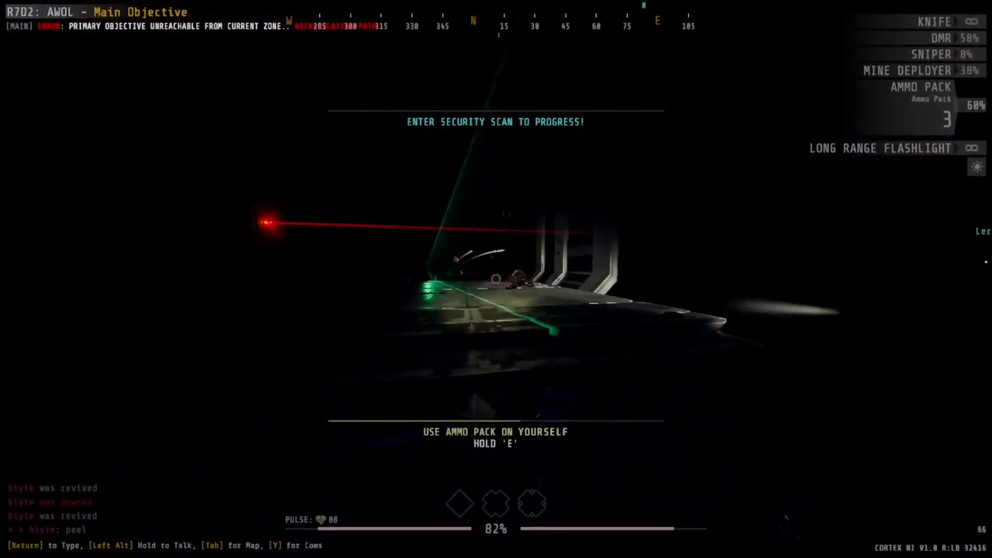
Refill ammo from the ammo pack, then reload and fire the sniper rifle.
{"action": "key", "text": "e"}
{"action": "key", "text": "2"}
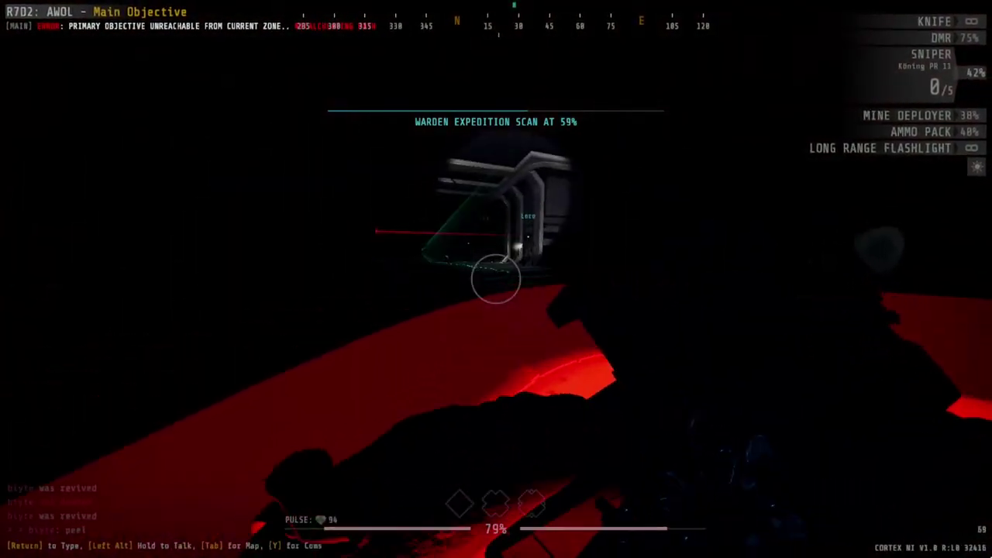
{"action": "key", "text": "r"}
{"action": "right_click", "coordinate": [496, 279]}
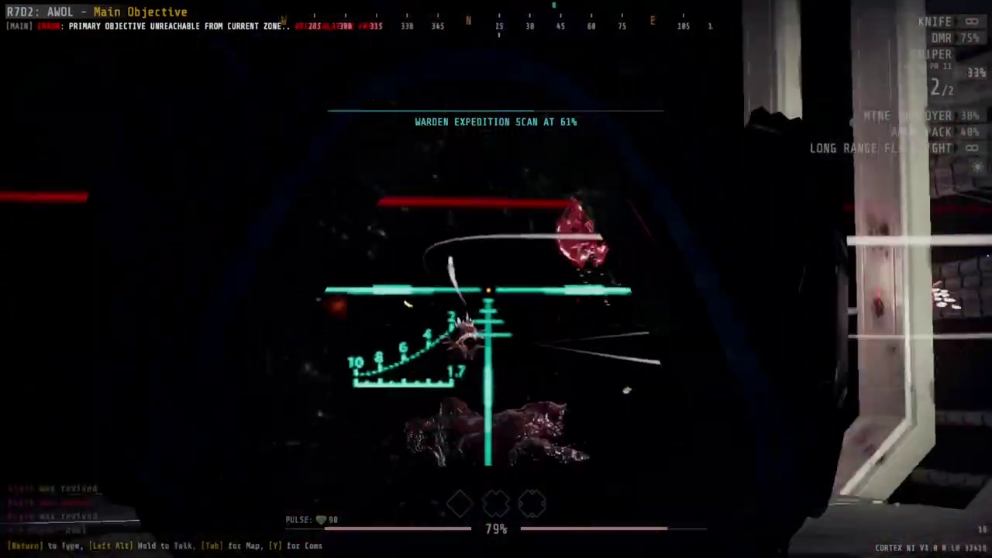
{"action": "left_click", "coordinate": [496, 279]}
{"action": "right_click", "coordinate": [496, 279]}
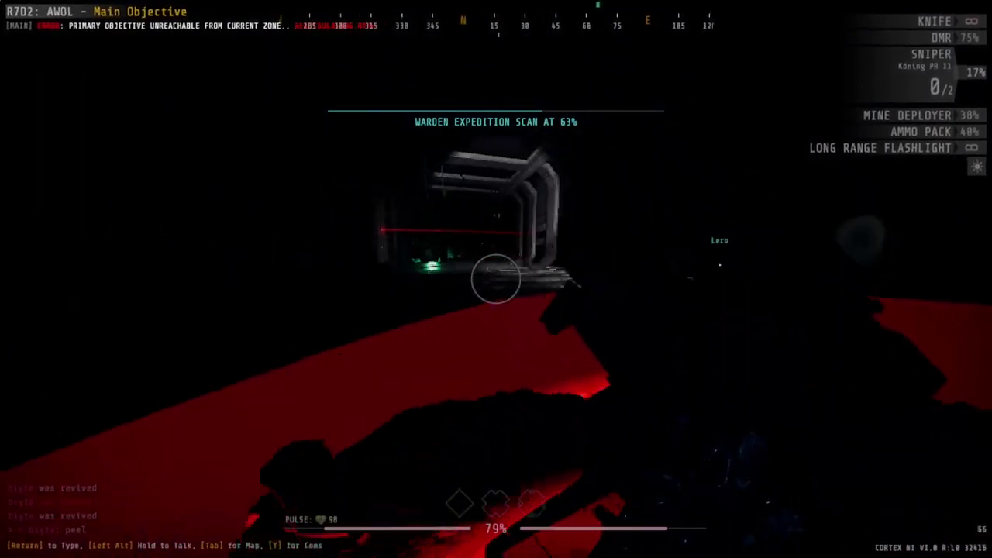
Fire two scoped DMR shots at enemies and reload.
{"action": "key", "text": "2"}
{"action": "right_click", "coordinate": [496, 279]}
{"action": "left_click", "coordinate": [496, 279]}
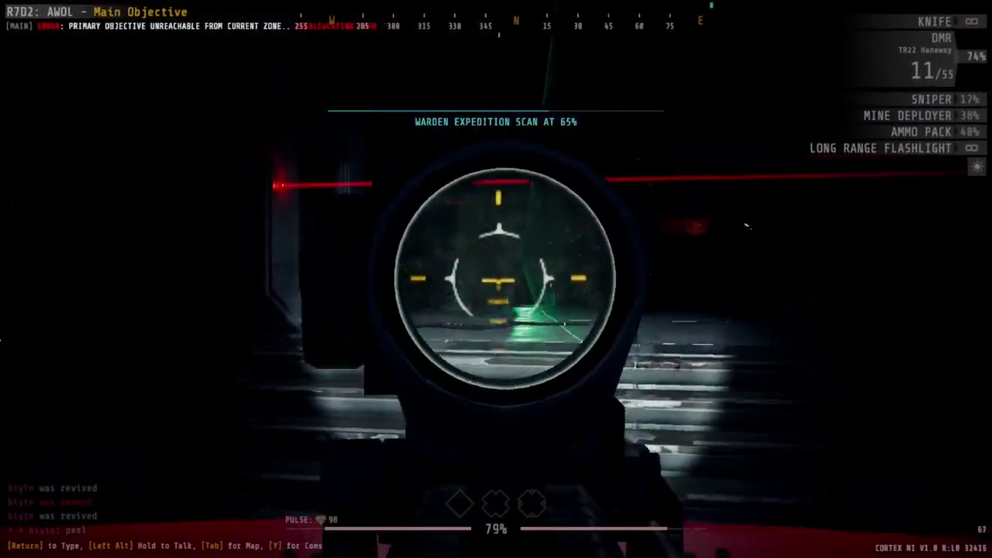
{"action": "left_click", "coordinate": [496, 275]}
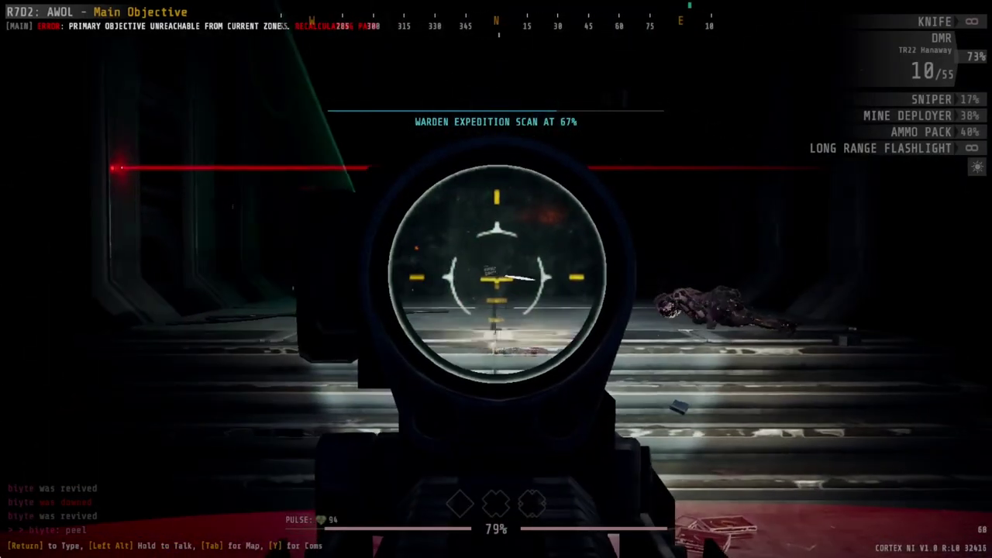
{"action": "right_click", "coordinate": [496, 275]}
{"action": "key", "text": "r"}
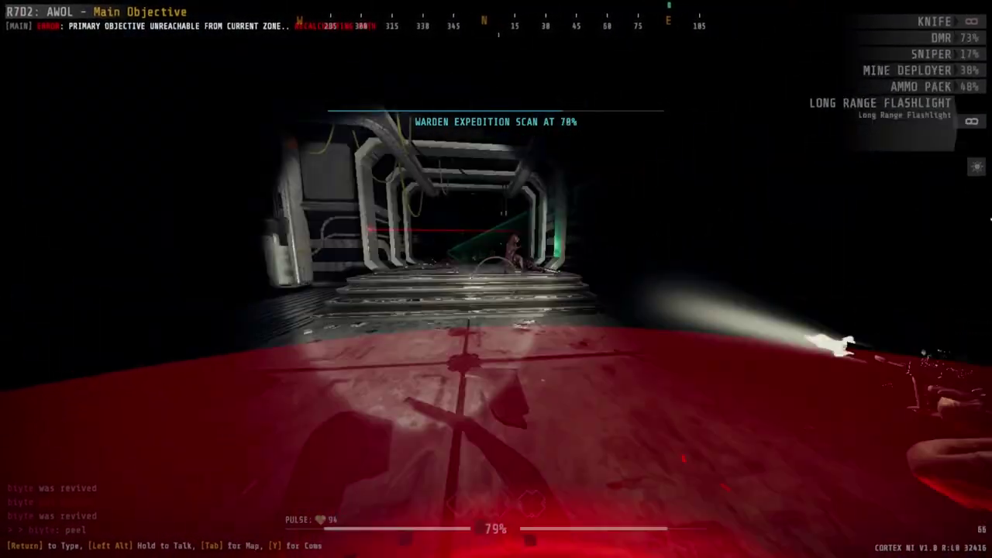
Gun down the remaining enemies in the doorway with the DMR.
{"action": "right_click", "coordinate": [496, 279]}
{"action": "left_click", "coordinate": [496, 279]}
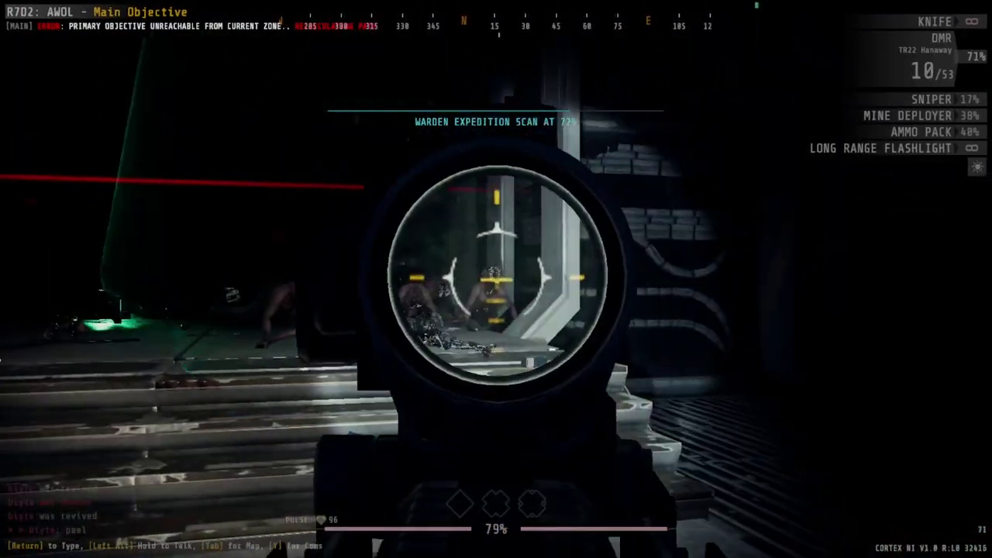
{"action": "left_click", "coordinate": [496, 279]}
{"action": "left_click", "coordinate": [496, 279]}
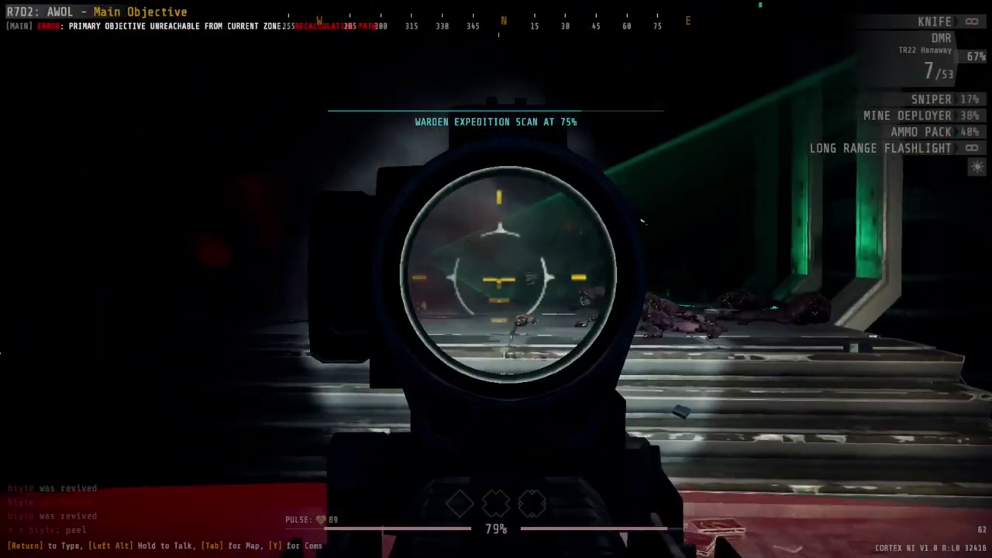
{"action": "right_click", "coordinate": [496, 279]}
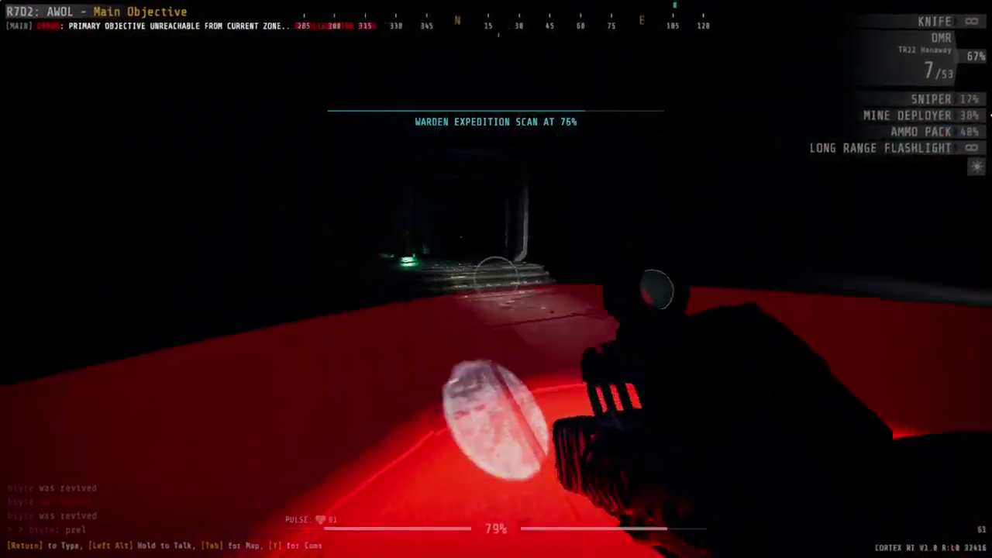
Restock DMR to 84% and sniper to 50% from the last ammo pack, then ready the flashlight.
{"action": "key", "text": "3"}
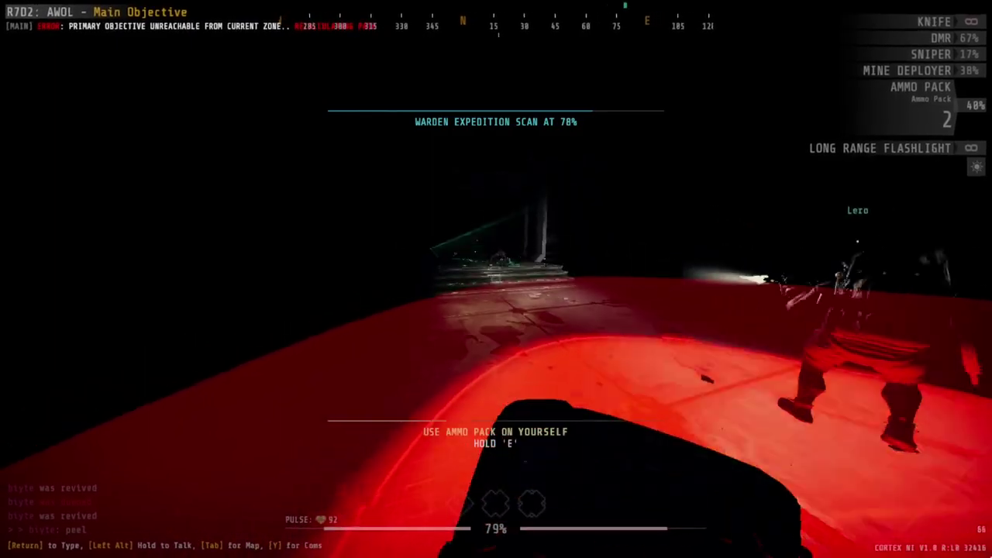
{"action": "key", "text": "e"}
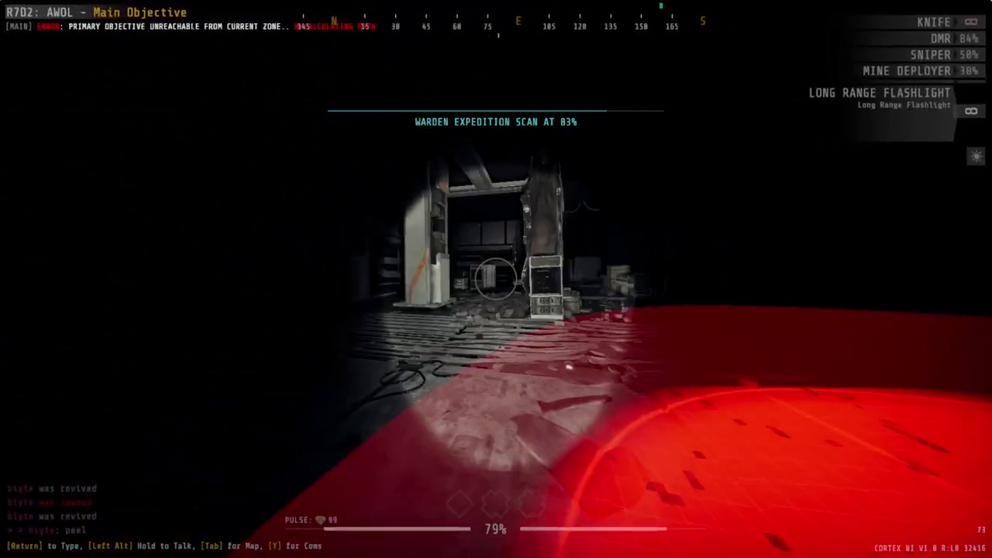
{"action": "key", "text": "2"}
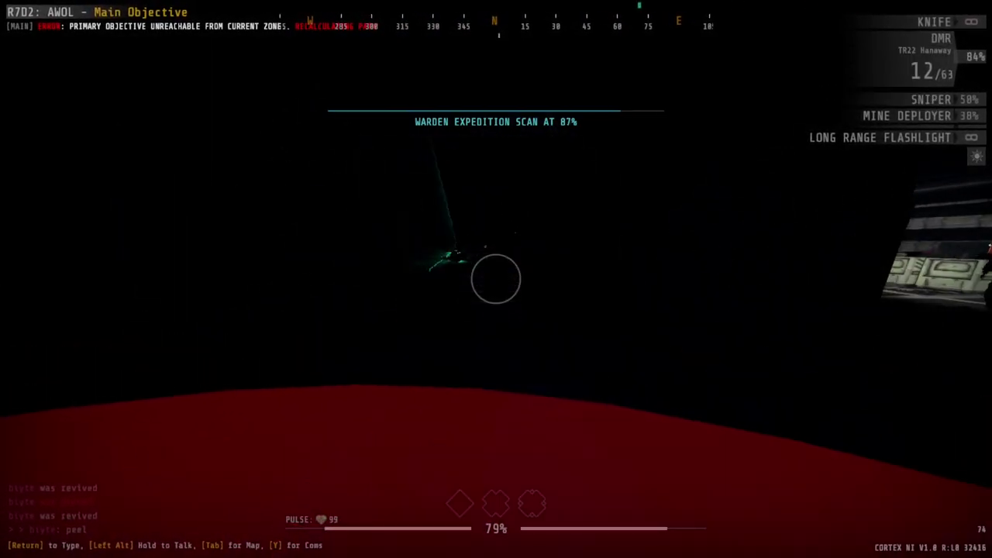
{"action": "key", "text": "5"}
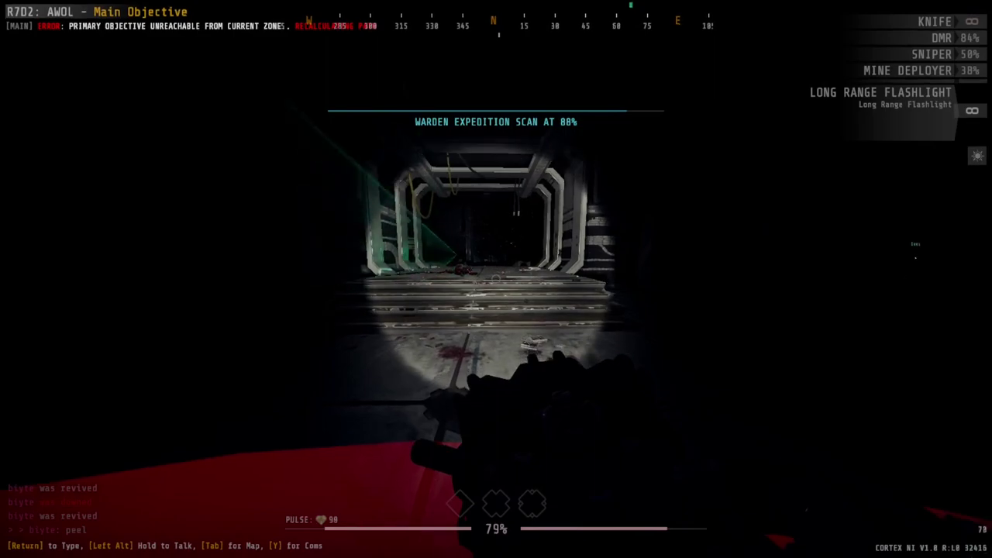